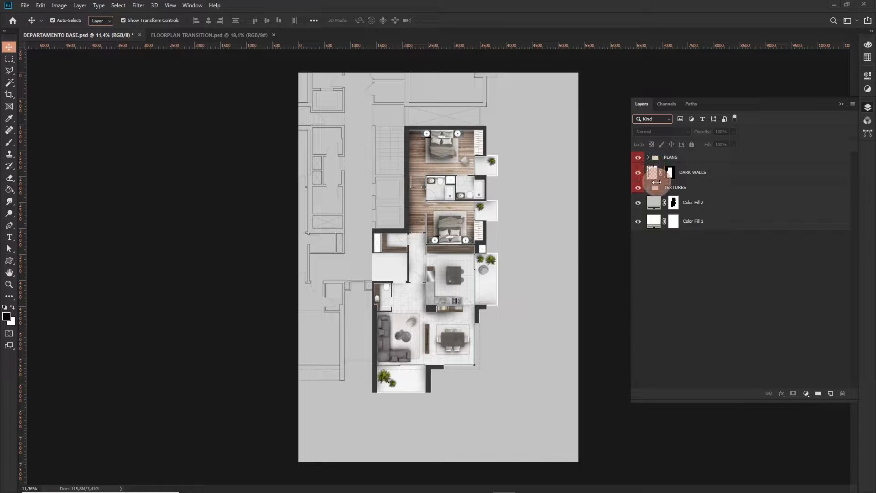
drag(656, 182, 659, 188)
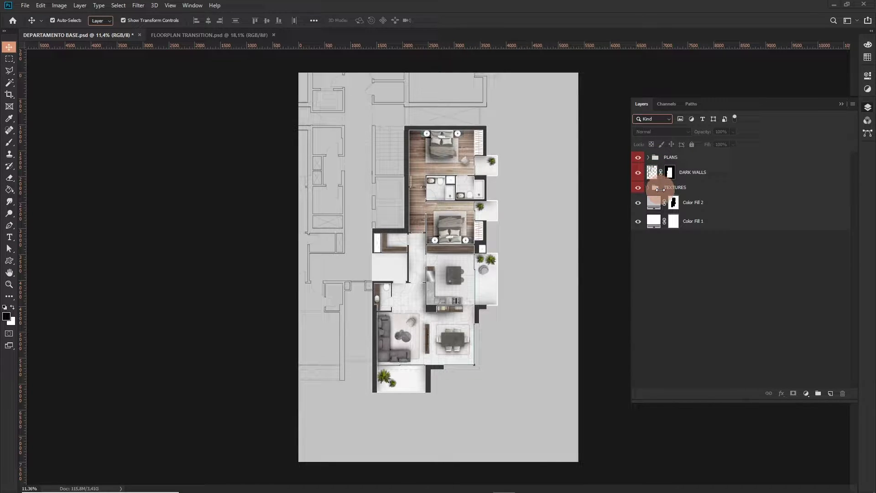
drag(667, 194, 732, 185)
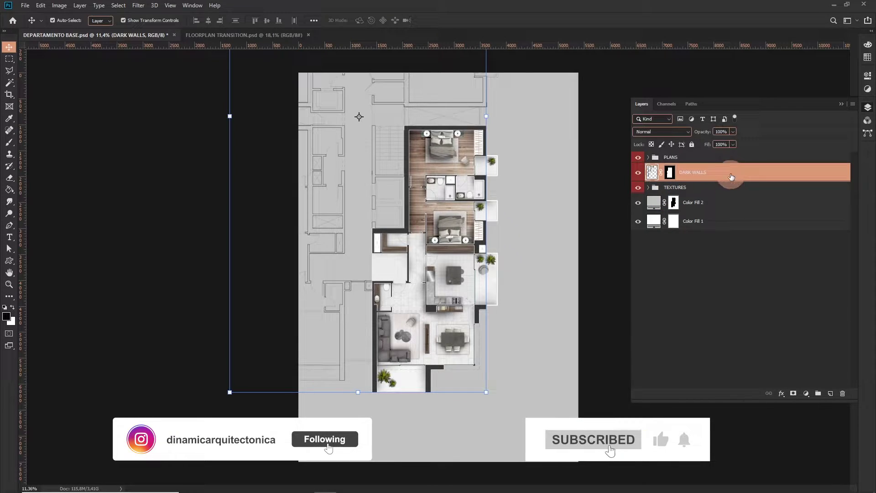
click(730, 157)
click(732, 188)
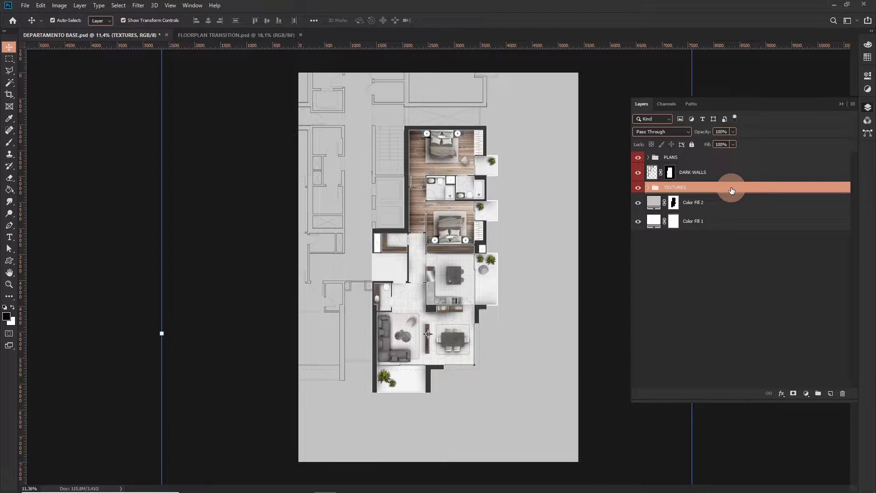
- Hide the DARK WALLS layer and TEXTURES group, and save the plan as a JPEG over FLOORPLAN in the 01 - FLOORPLAN TRANSITION folder
drag(638, 173, 638, 187)
click(26, 6)
click(63, 108)
click(210, 390)
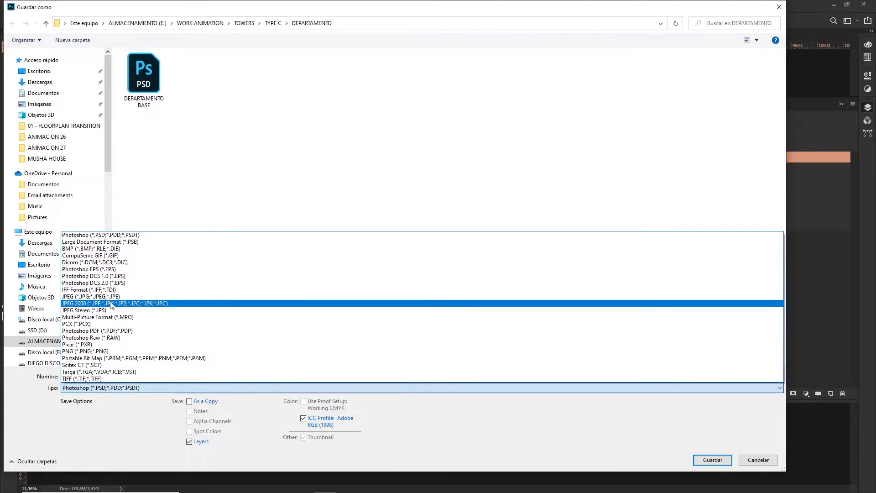
click(109, 296)
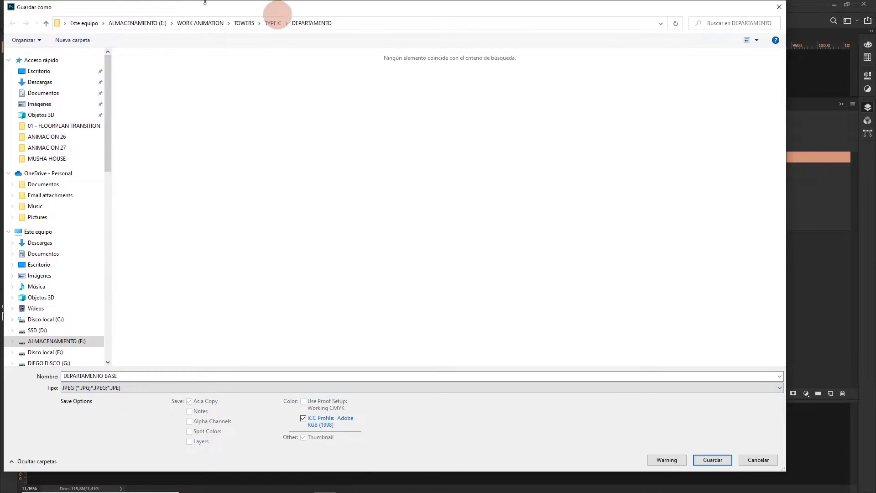
click(64, 126)
click(199, 82)
click(705, 457)
click(467, 251)
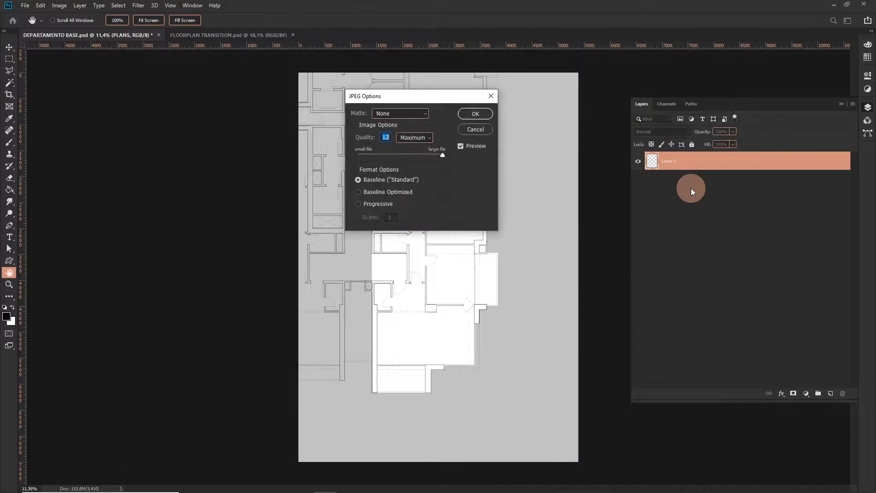
click(478, 114)
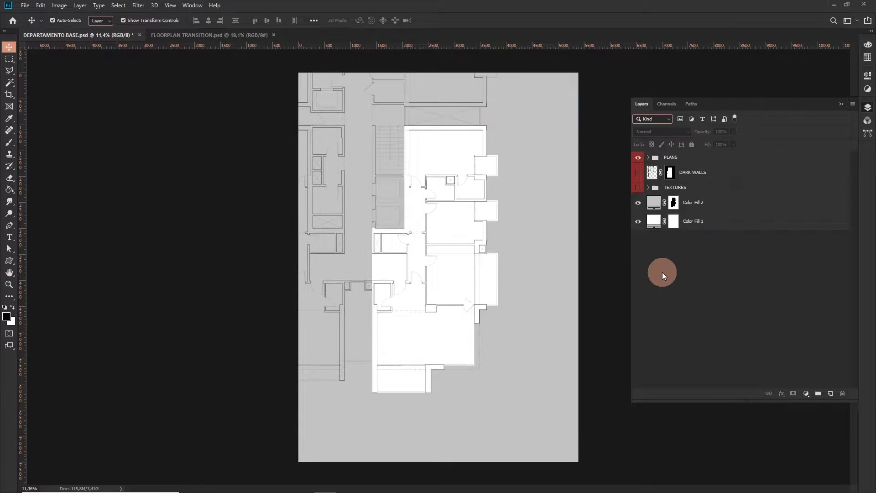
- Show only the DARK WALLS layer on a transparent background, hiding the PLANS group and the colour fills
click(638, 203)
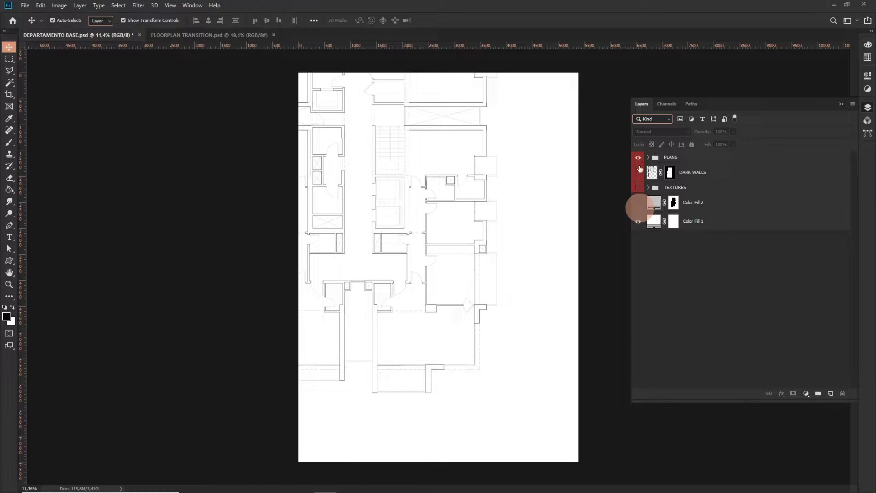
click(638, 157)
click(638, 172)
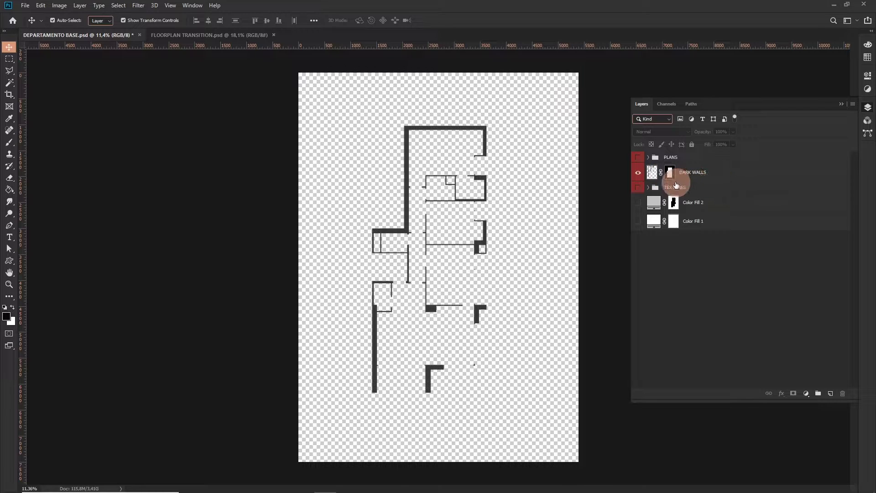
- Save the isolated walls as a medium-size PNG named DEPARTAMENTO BASE in the 01 - FLOORPLAN TRANSITION folder
click(26, 6)
click(61, 107)
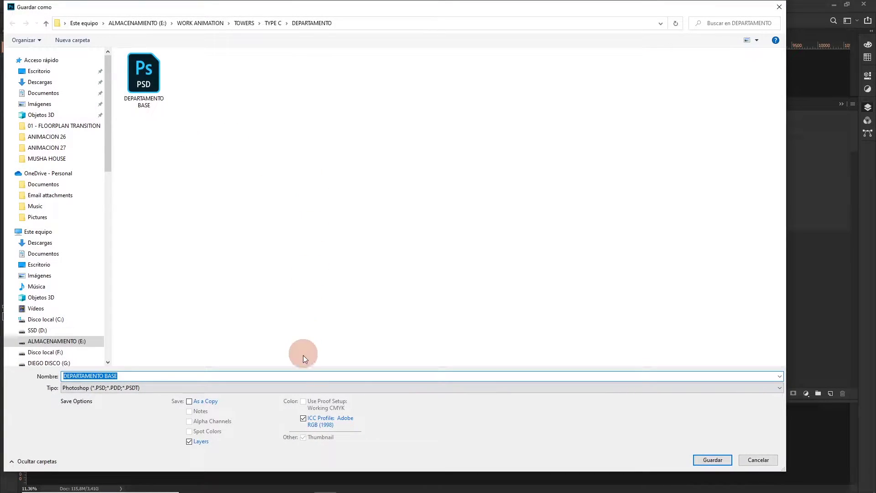
click(303, 387)
click(114, 352)
click(55, 126)
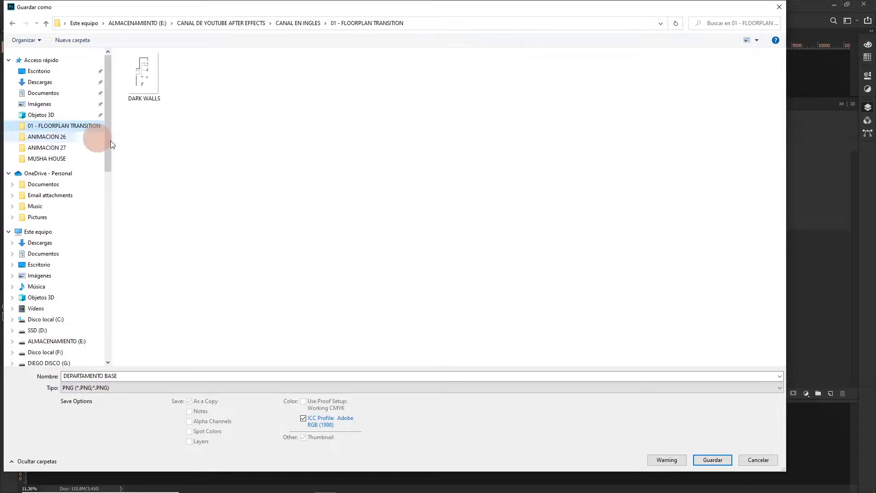
click(712, 459)
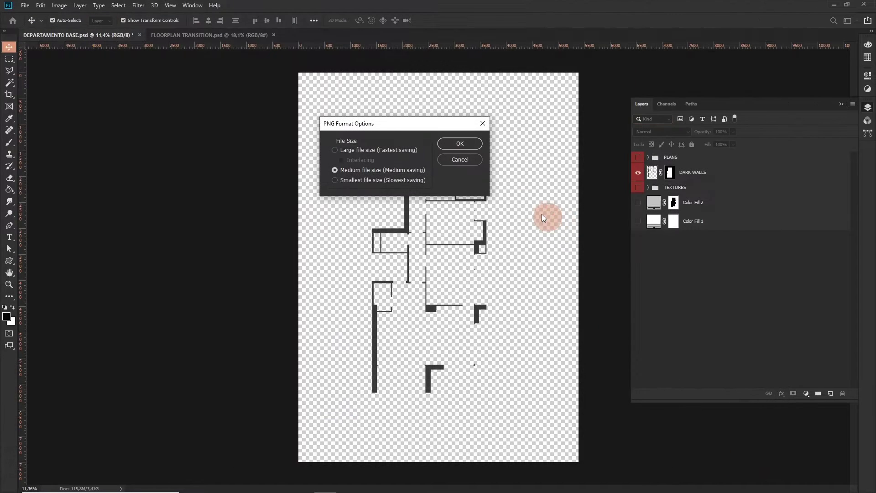
click(466, 143)
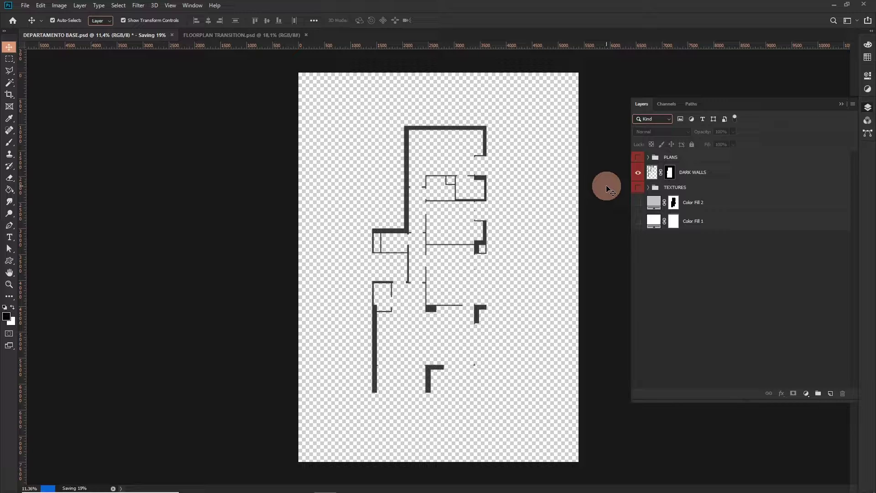
- Make all layers and groups visible, from PLANS down to Color Fill 1
drag(638, 157, 638, 222)
click(648, 157)
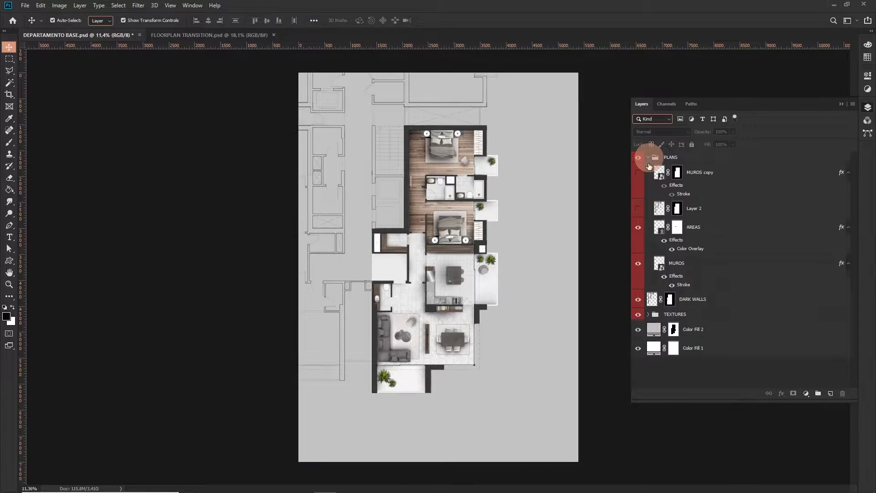
click(648, 157)
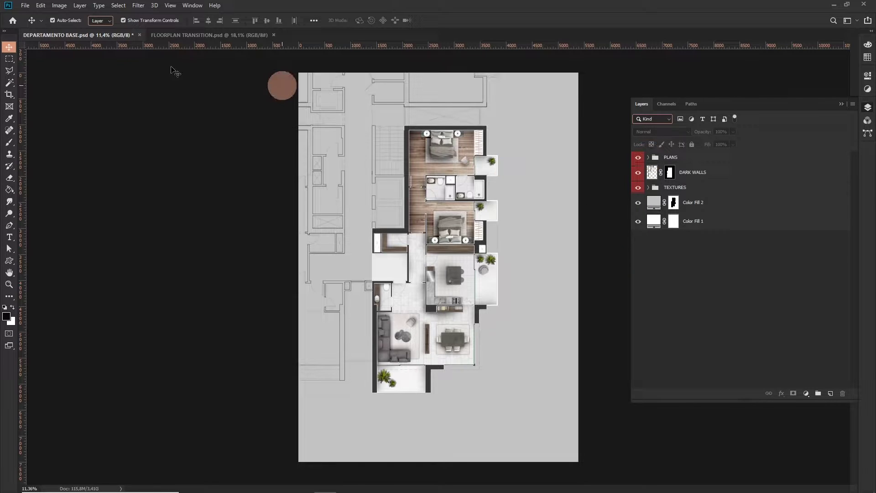
- Save the complete textured plan as a JPEG, replacing FLOORPLAN TEXTURES in the 01 - FLOORPLAN TRANSITION folder
click(25, 5)
click(59, 107)
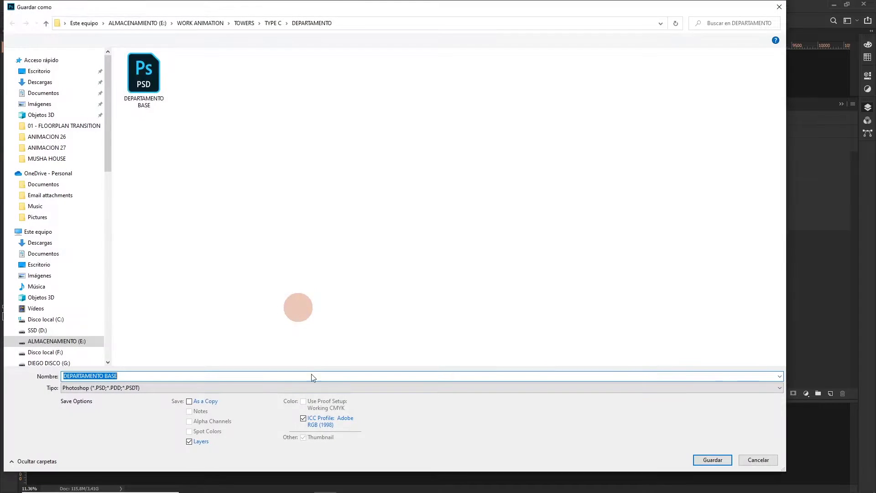
click(311, 388)
click(76, 296)
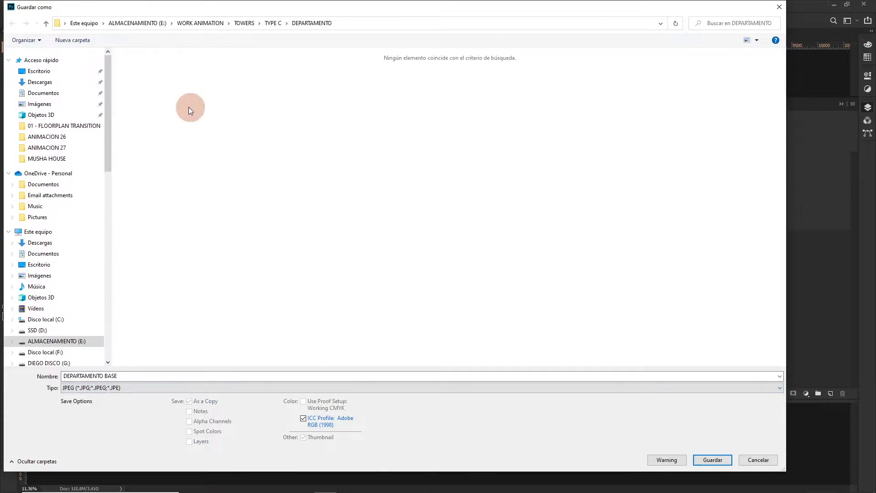
click(79, 129)
click(144, 75)
click(713, 460)
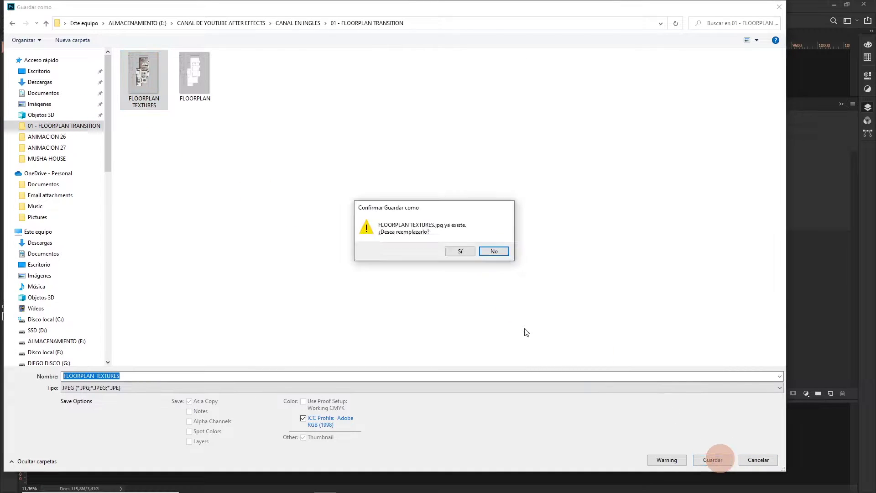
click(456, 251)
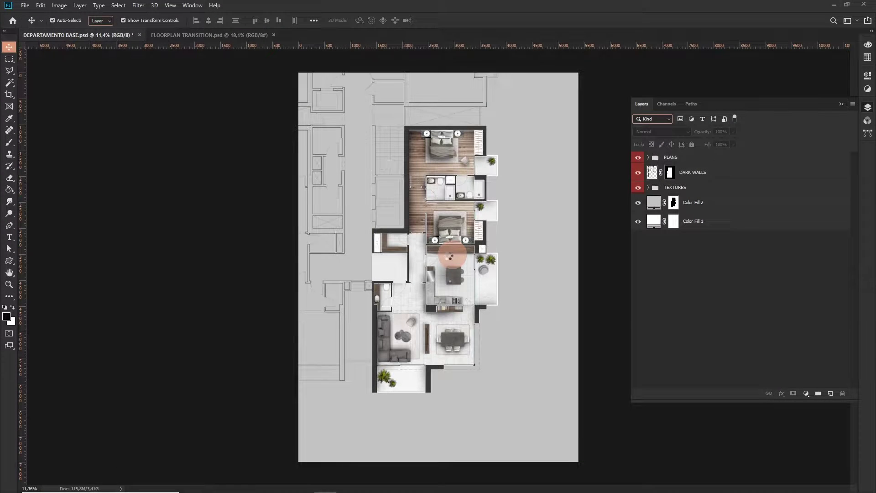
click(481, 114)
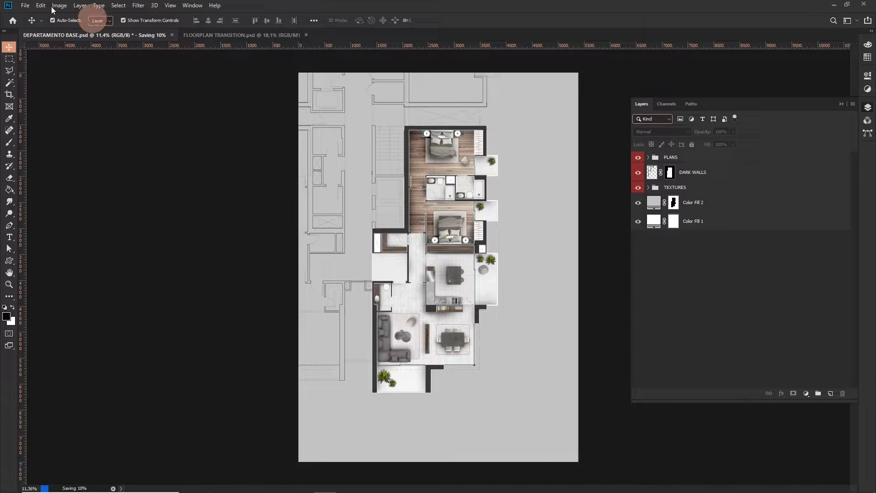
- Create a new RGB document of 1080 x 1920 pixels at 300 pixels/inch with a white background
click(26, 5)
click(25, 5)
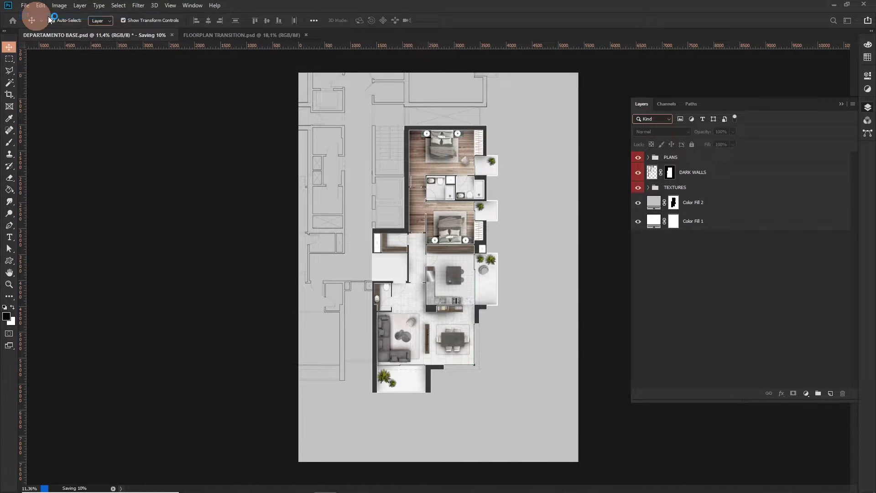
key(ctrl+n)
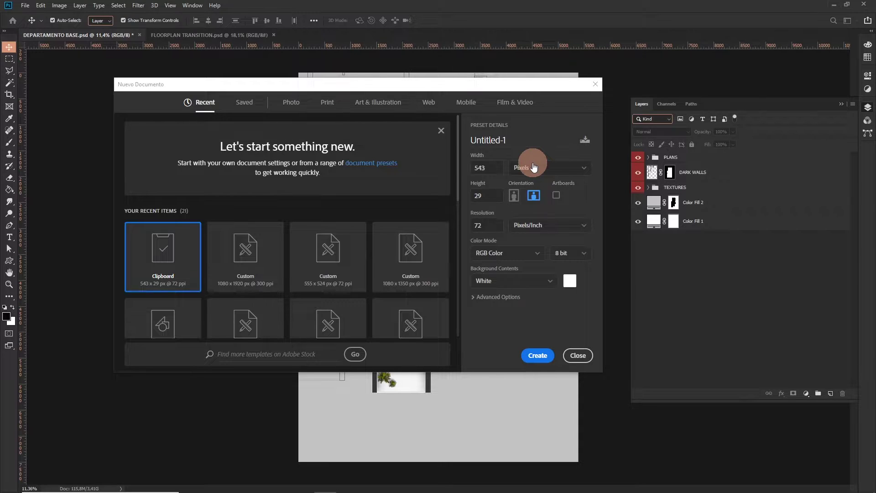
drag(485, 168, 439, 168)
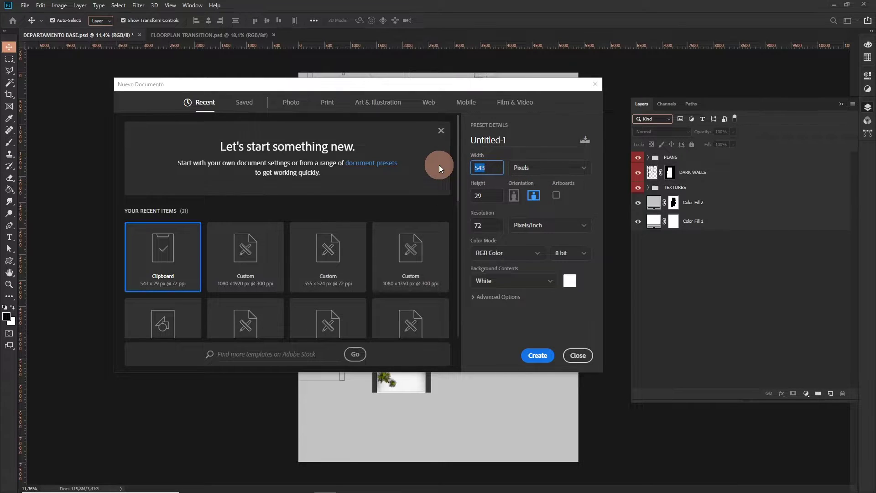
text(1080)
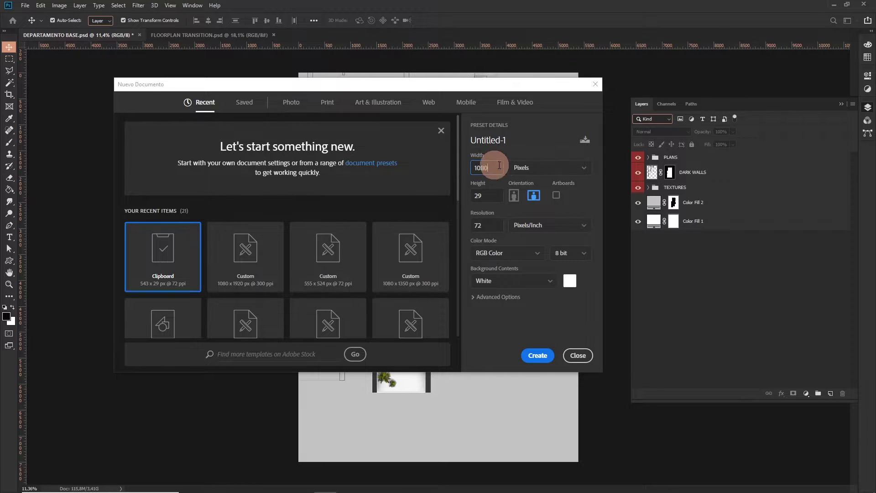
drag(485, 196, 458, 193)
text(1920)
drag(485, 225, 466, 224)
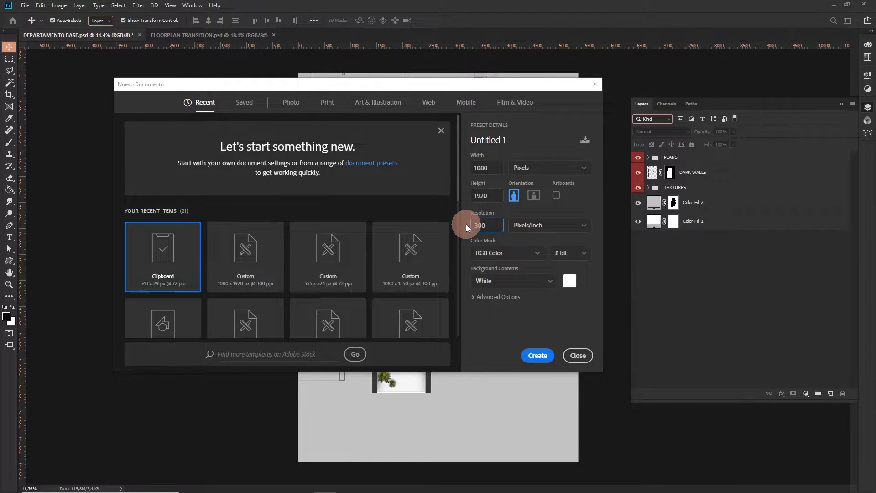
click(544, 355)
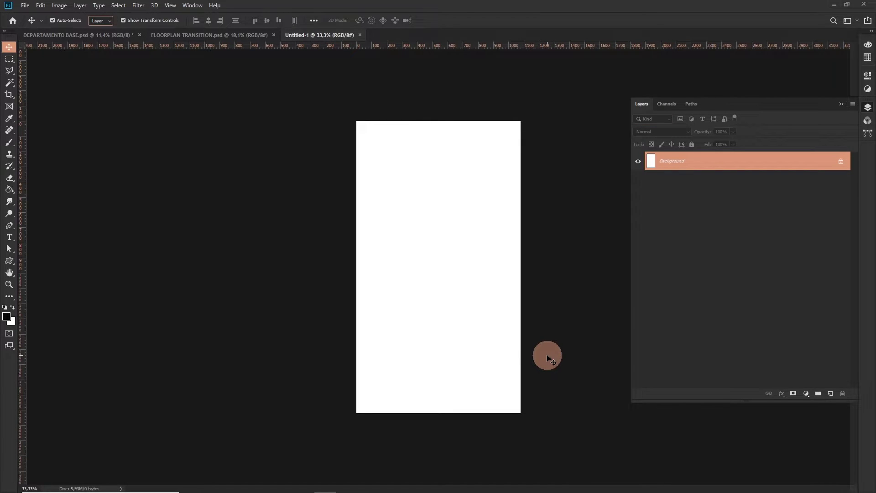
- Place the FLOORPLAN TEXTURES image as an embedded layer in the new document
click(25, 5)
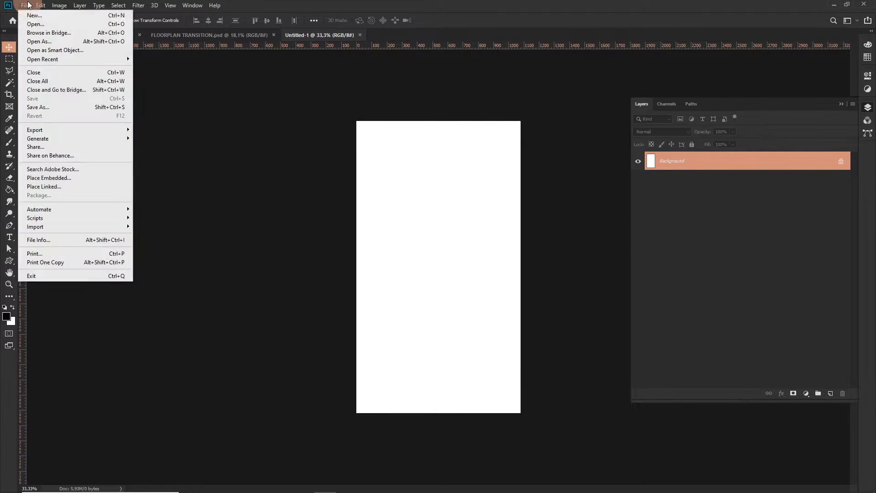
click(75, 177)
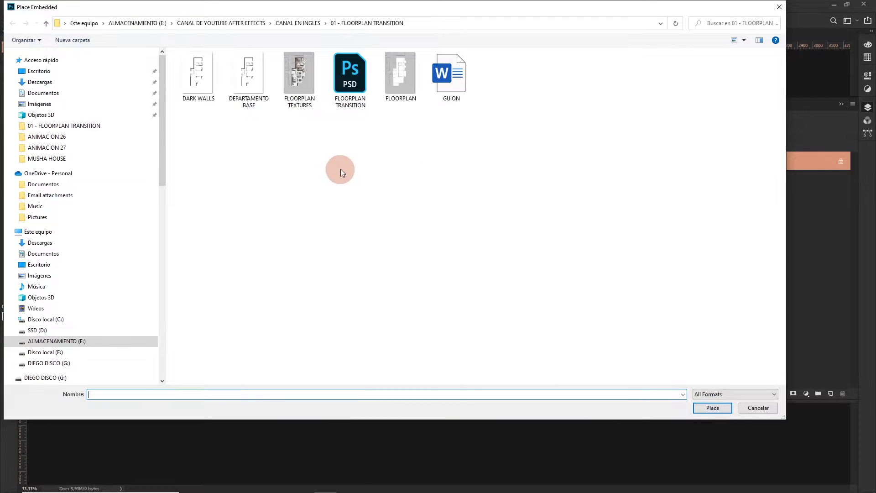
double_click(311, 91)
click(351, 18)
- Place the FLOORPLAN image as an embedded layer above the textured plan
click(25, 5)
click(74, 177)
double_click(393, 78)
click(348, 20)
- Place the DARK WALLS image as an embedded layer on top of the other plans
click(25, 5)
click(74, 176)
double_click(200, 78)
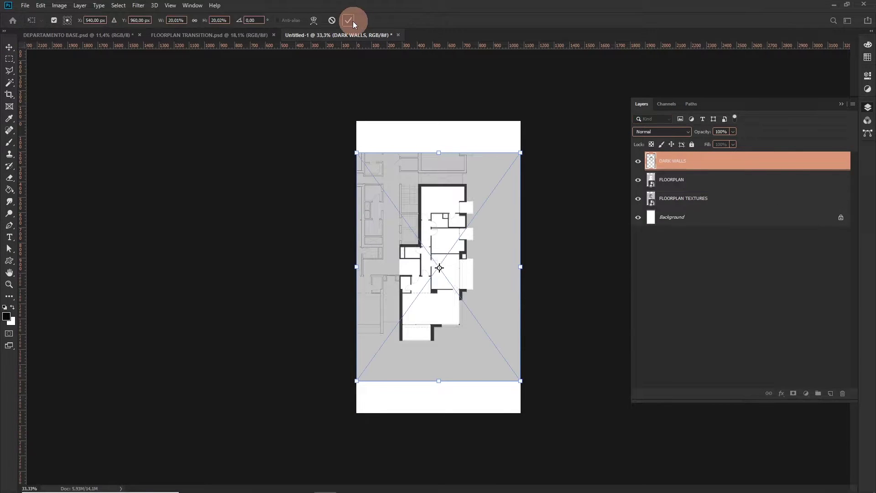
click(352, 21)
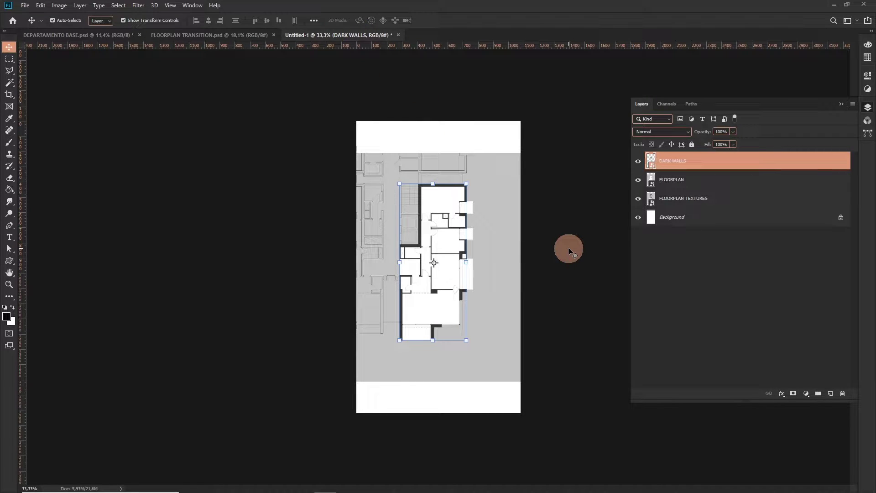
- Scale the DARK WALLS, FLOORPLAN and FLOORPLAN TEXTURES layers up together so that they cover the whole canvas
shift+click(707, 198)
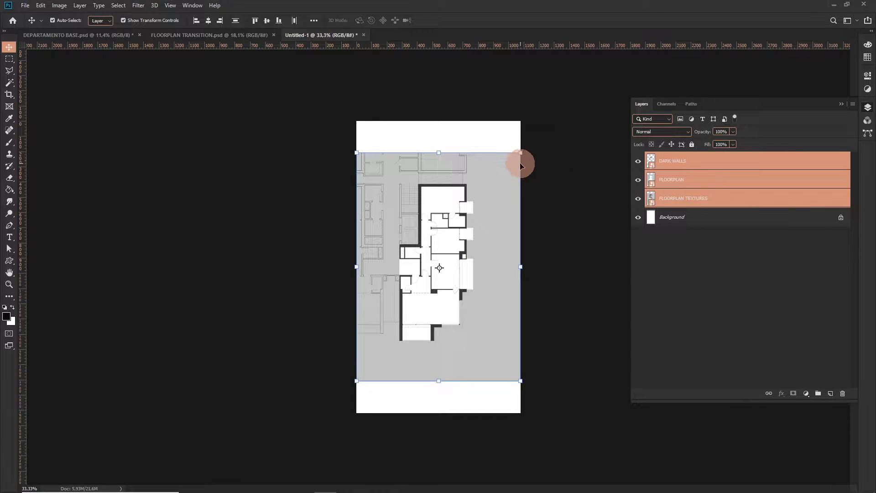
drag(522, 153, 564, 114)
click(438, 20)
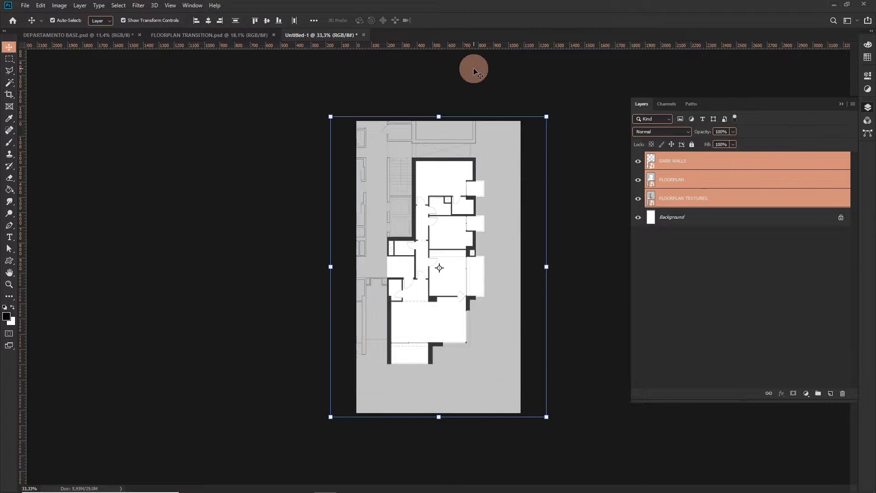
- Hide the DARK WALLS and FLOORPLAN layers so that the textured plan shows
click(665, 221)
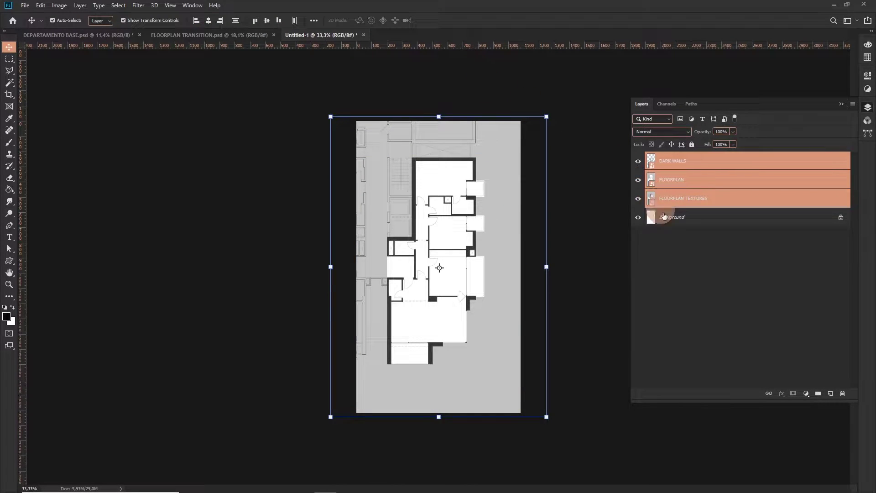
click(638, 161)
click(638, 179)
click(640, 198)
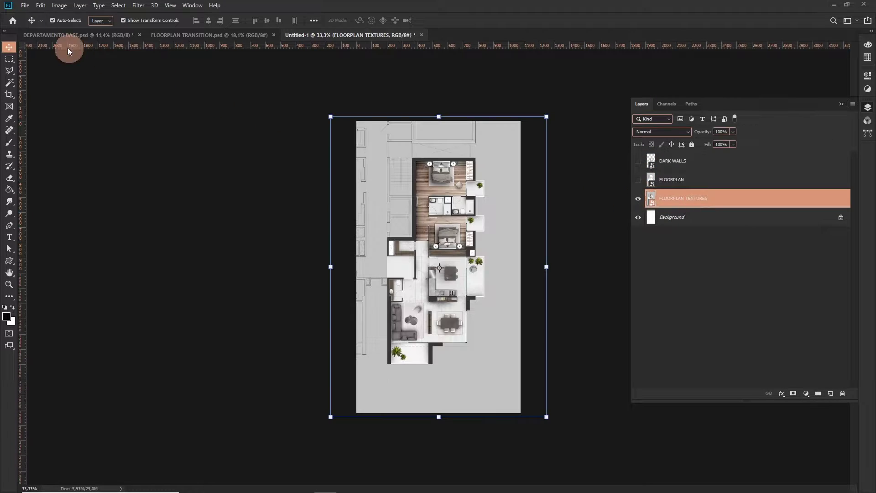
- Save the resized textured plan as a JPEG, replacing the existing FLOORPLAN TEXTURES file
click(25, 5)
click(78, 105)
click(174, 387)
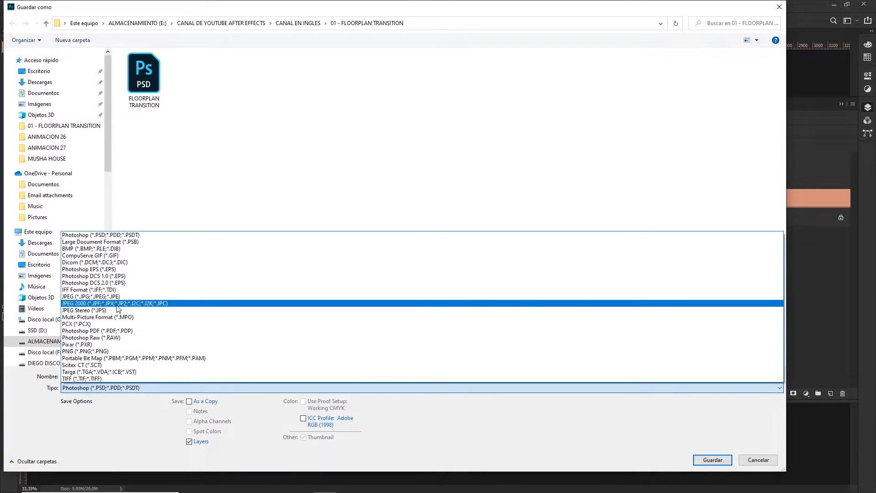
click(214, 296)
click(157, 99)
click(708, 455)
click(469, 254)
click(466, 145)
- Show the FLOORPLAN layer and save the resized plain plan as a JPEG, replacing the existing FLOORPLAN file
click(642, 181)
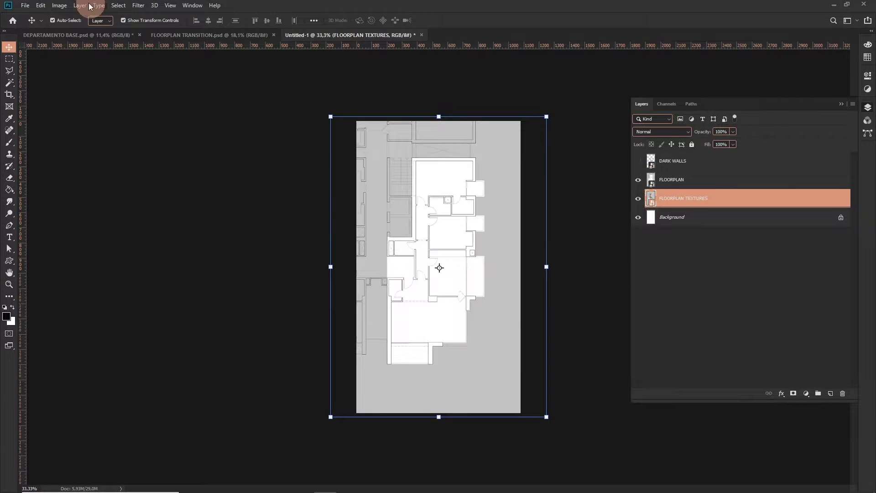
click(25, 5)
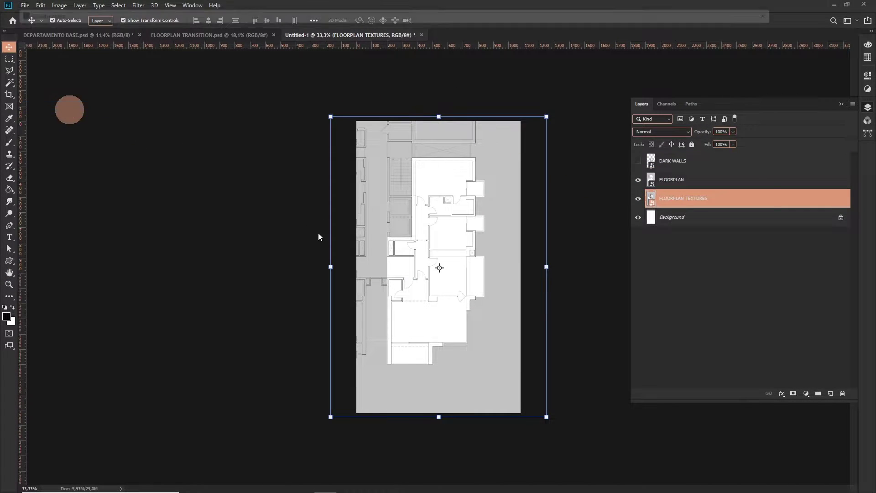
click(70, 107)
click(293, 387)
click(182, 143)
click(194, 73)
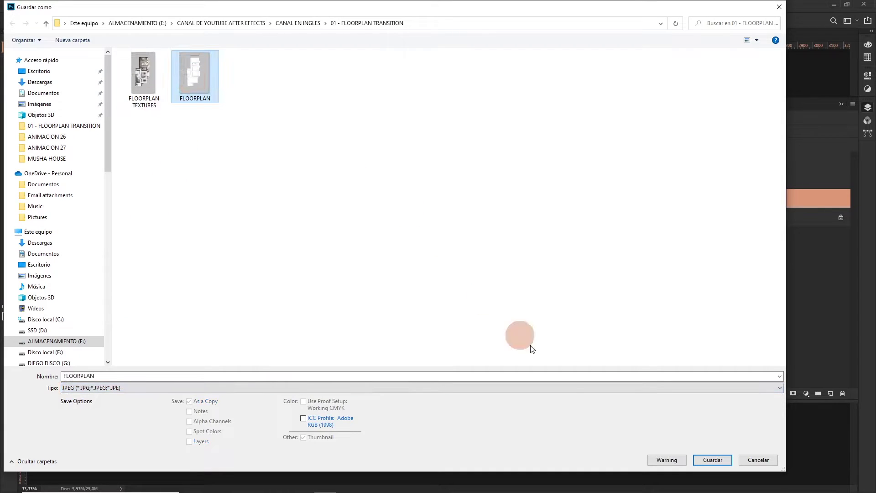
click(712, 460)
click(464, 251)
click(472, 130)
- Show the DARK WALLS layer and hide FLOORPLAN, FLOORPLAN TEXTURES and Background so that only the walls remain on transparency
click(690, 165)
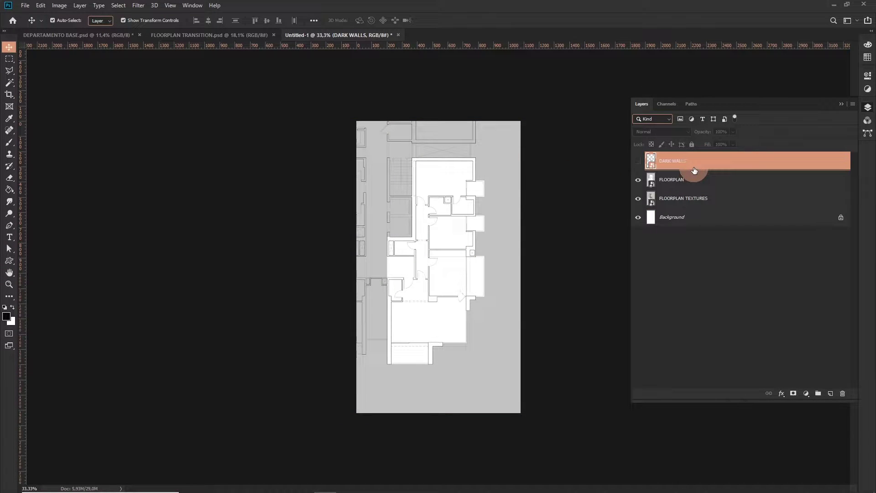
click(638, 161)
drag(638, 180, 638, 217)
- Save the walls as a PNG with medium file size, replacing the existing DARK WALLS file
click(25, 6)
click(38, 107)
click(130, 387)
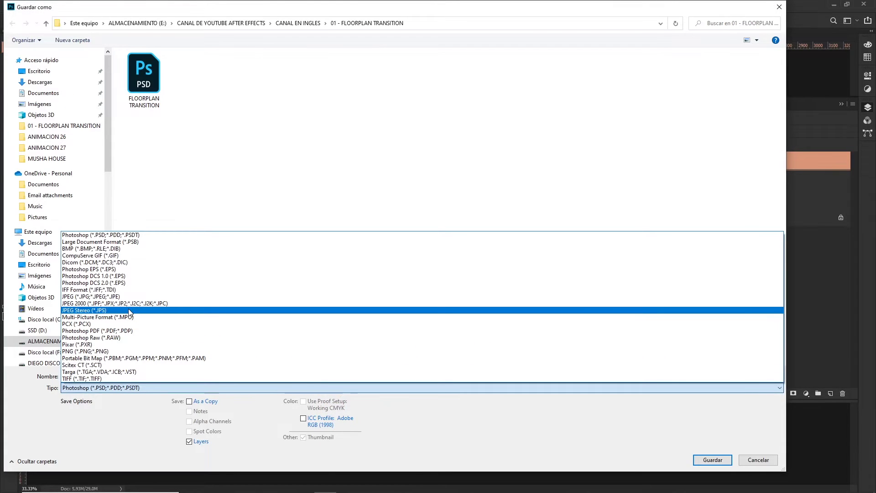
click(114, 350)
click(200, 375)
click(158, 109)
click(712, 459)
click(475, 256)
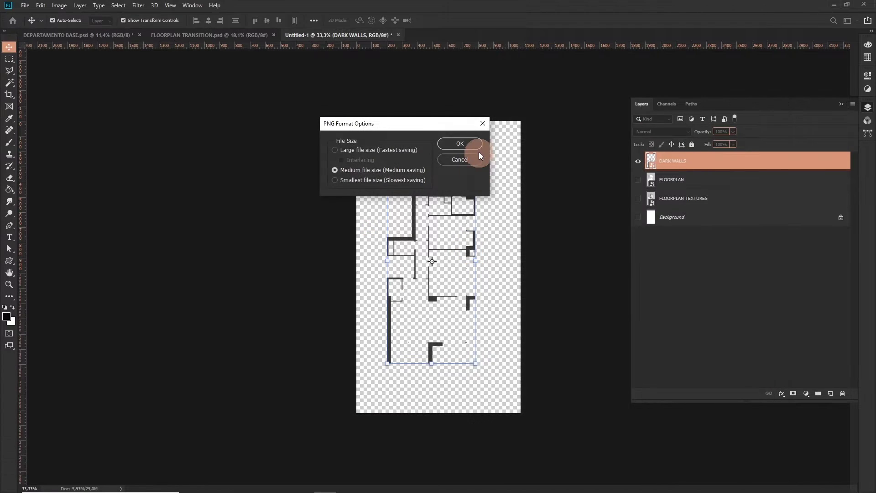
click(478, 148)
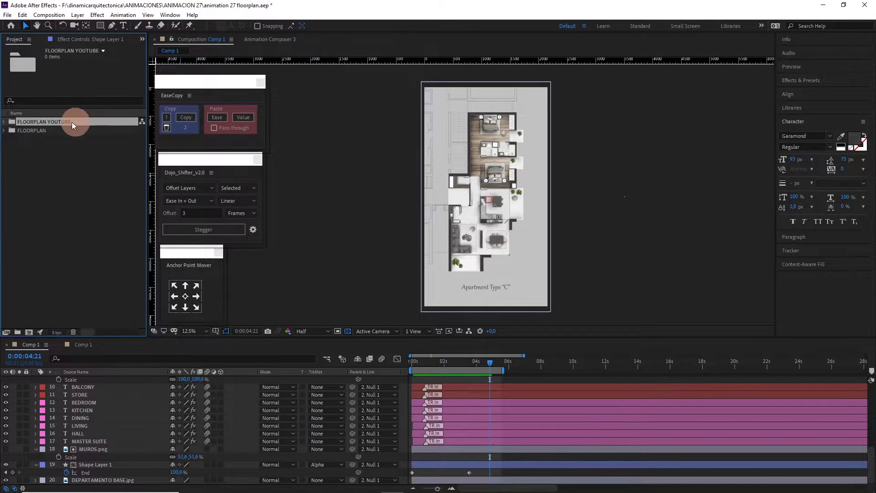
- In After Effects, create a composition named FLOORPLAN TRANSITION at 1080 x 1920 px with the aspect ratio locked to 9:16
click(30, 333)
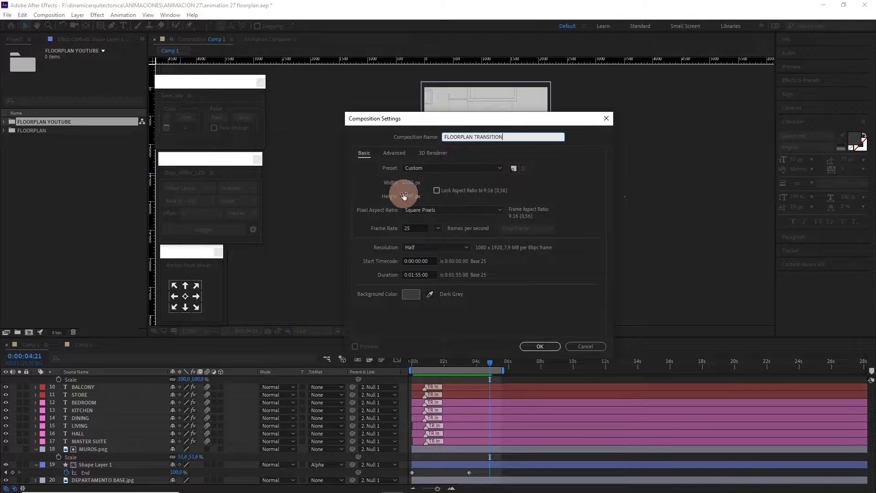
click(436, 191)
click(414, 182)
text(1)
click(548, 191)
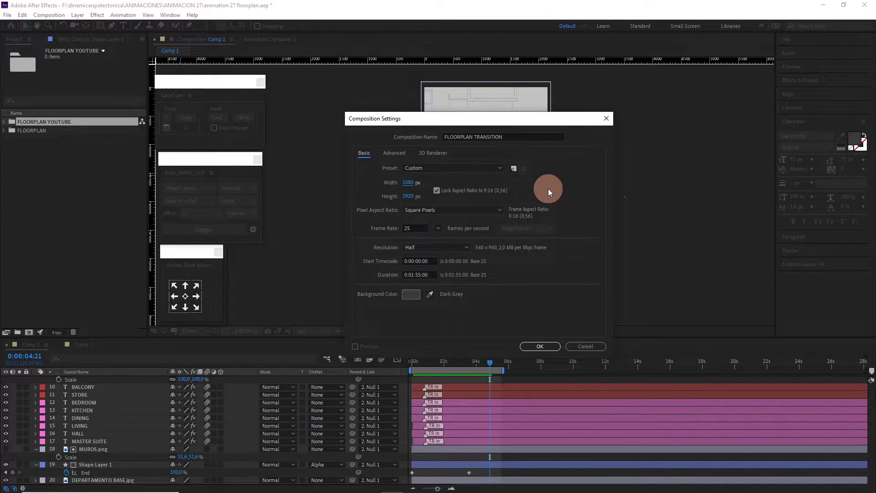
click(546, 349)
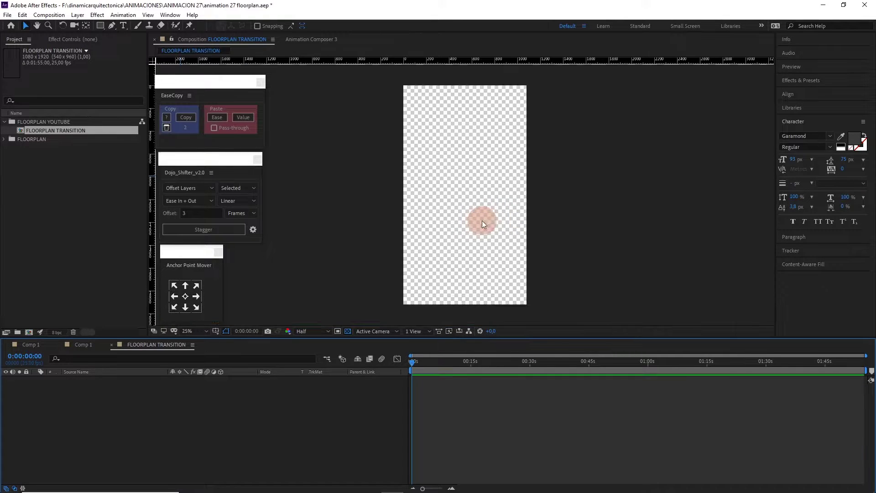
- Import DARK WALLS, FLOORPLAN TEXTURES and FLOORPLAN from the 01 - FLOORPLAN TRANSITION folder into the FLOORPLAN YOUTUBE project folder
drag(481, 221, 483, 225)
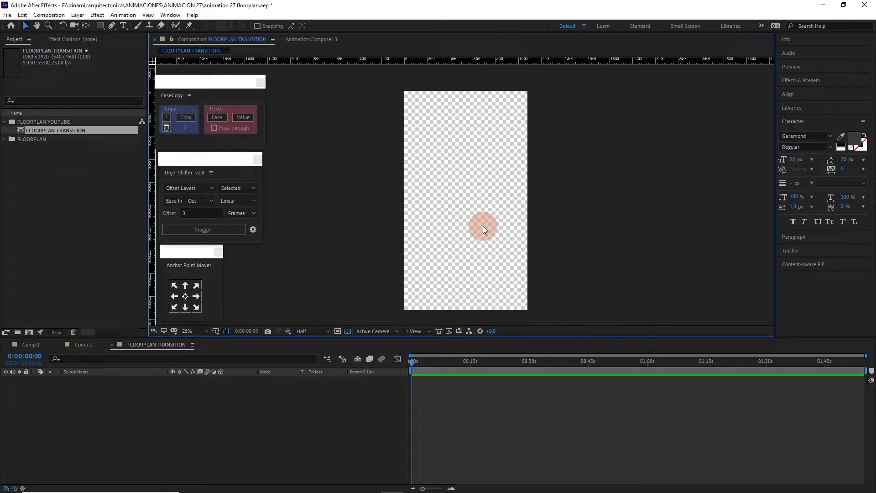
click(59, 122)
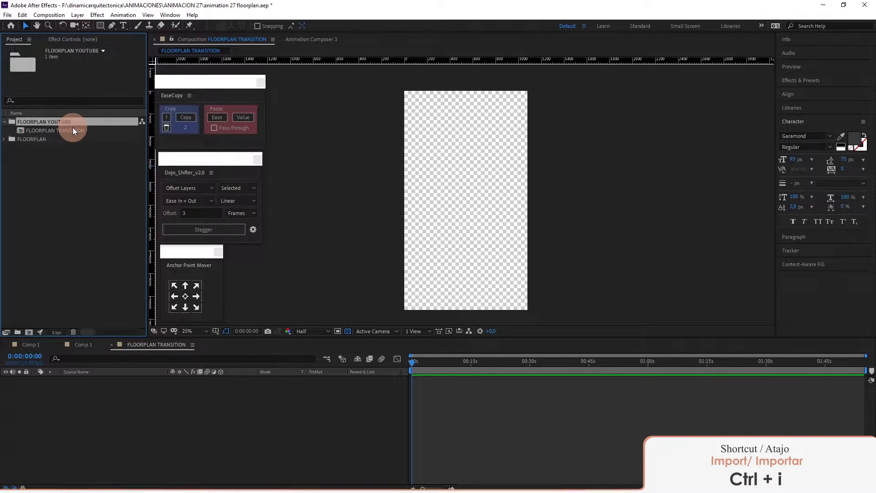
key(ctrl+i)
click(293, 129)
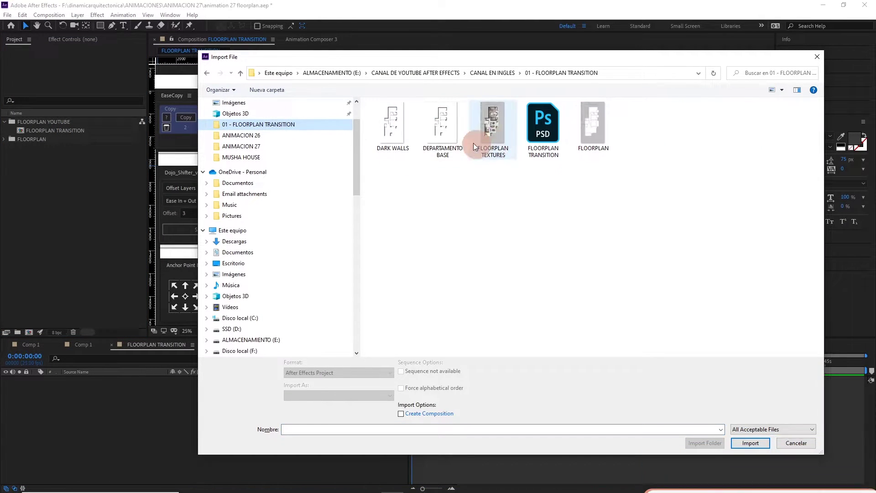
click(392, 126)
ctrl+click(497, 141)
ctrl+click(593, 137)
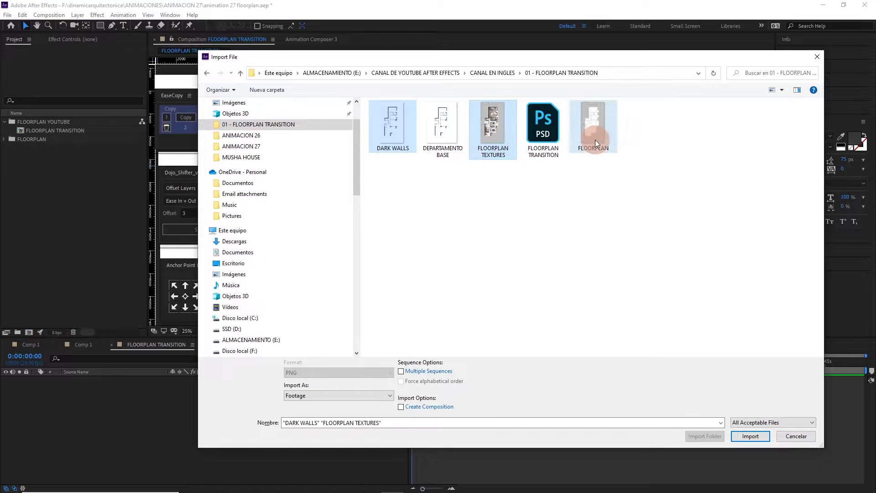
click(750, 436)
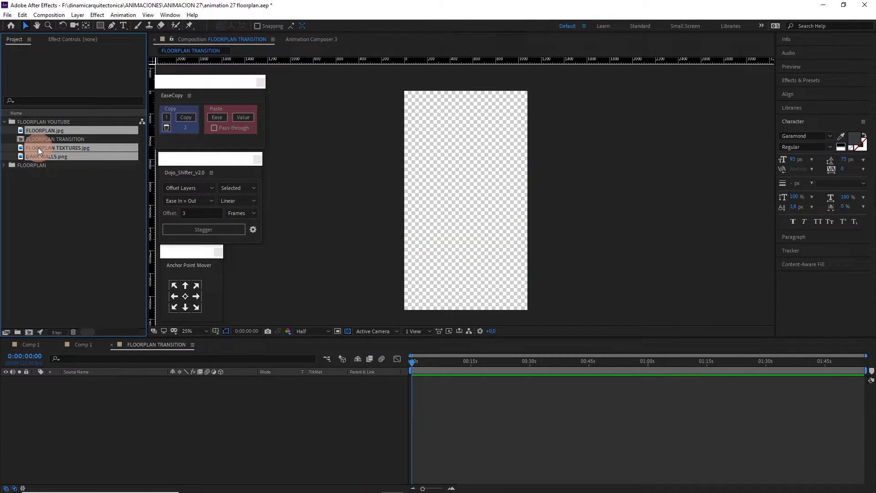
- Add the three imported images to the FLOORPLAN TRANSITION composition and hide the FLOORPLAN TEXTURES and DARK WALLS layers
drag(37, 147, 472, 200)
click(196, 430)
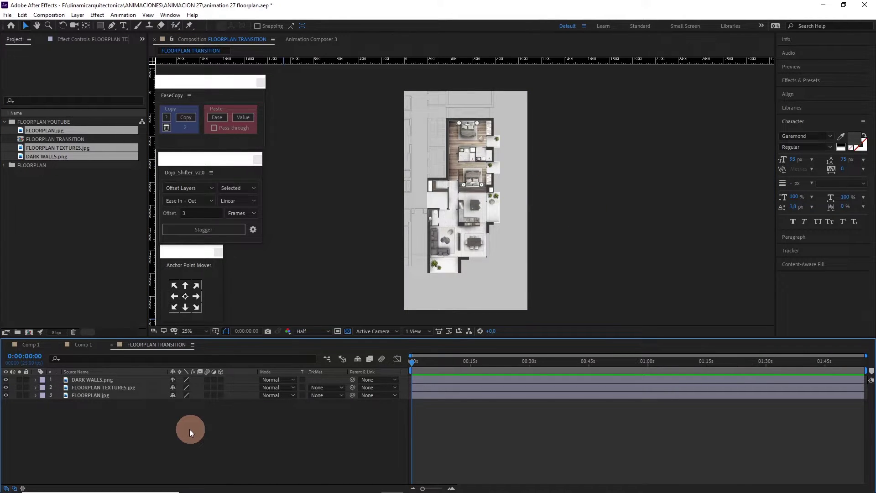
click(85, 388)
click(31, 383)
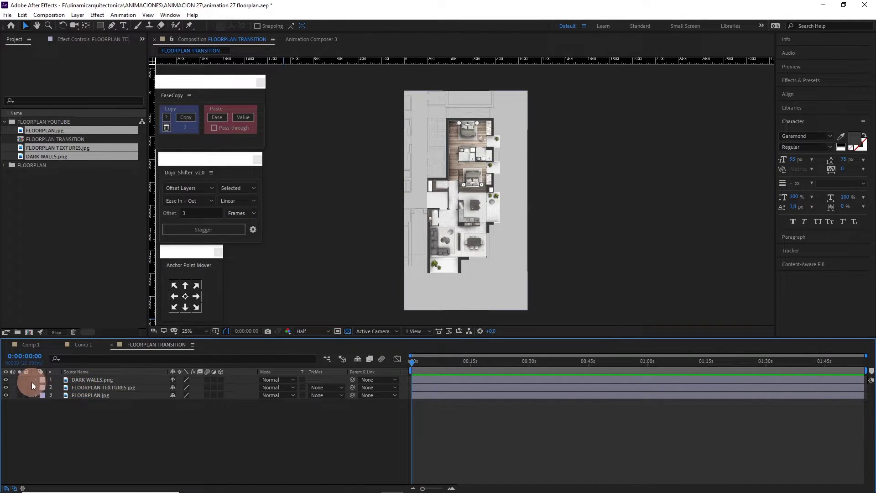
click(6, 387)
click(6, 379)
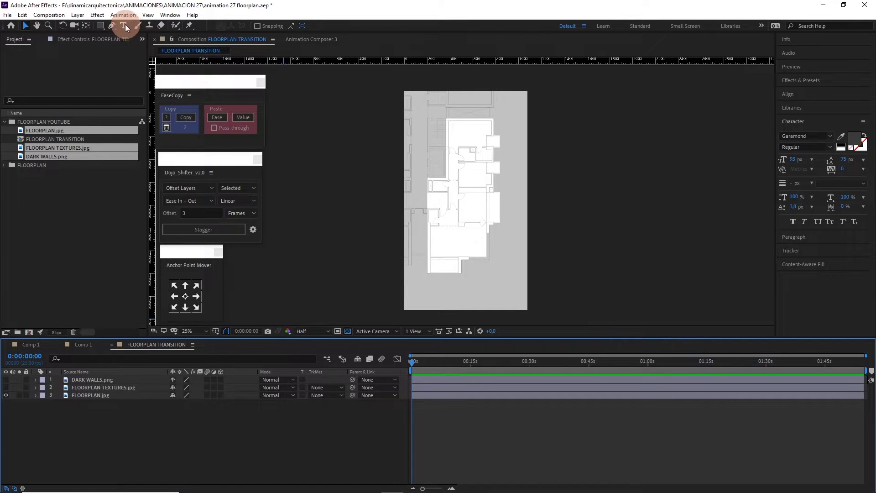
- With no layer selected, start a Pen path along the topmost room's outer wall, from beside the balcony to the upper-left corner
key(g)
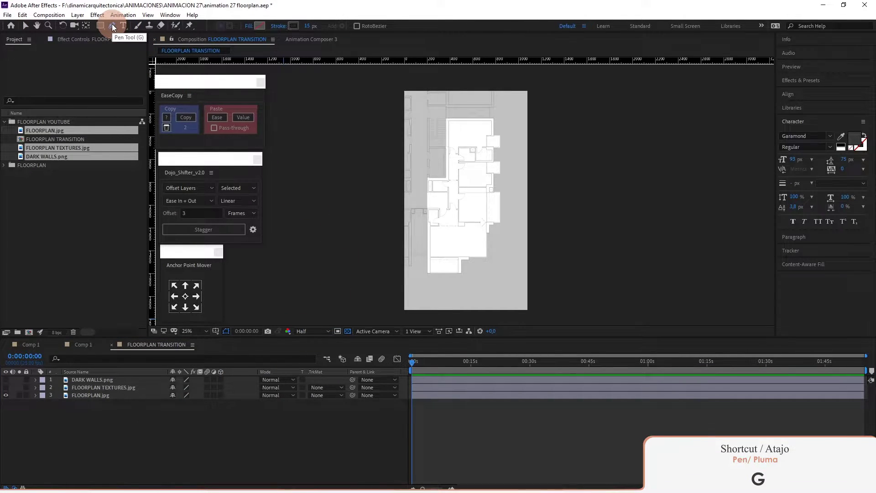
drag(451, 212, 450, 217)
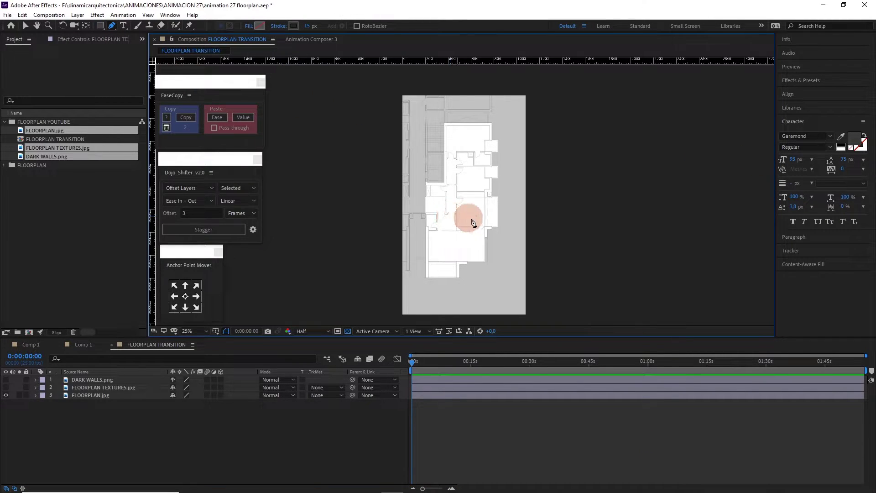
key(F2)
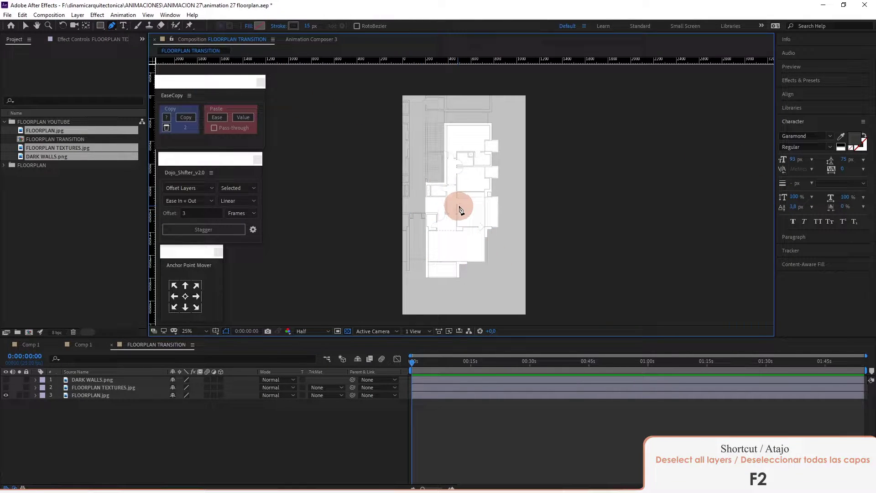
scroll(460, 210, up, 6)
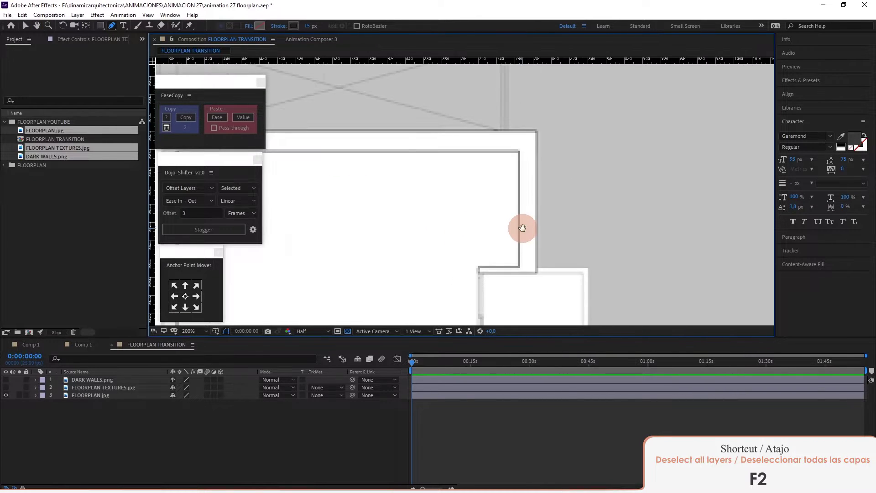
click(464, 223)
click(510, 222)
click(511, 94)
scroll(493, 153, down, 1)
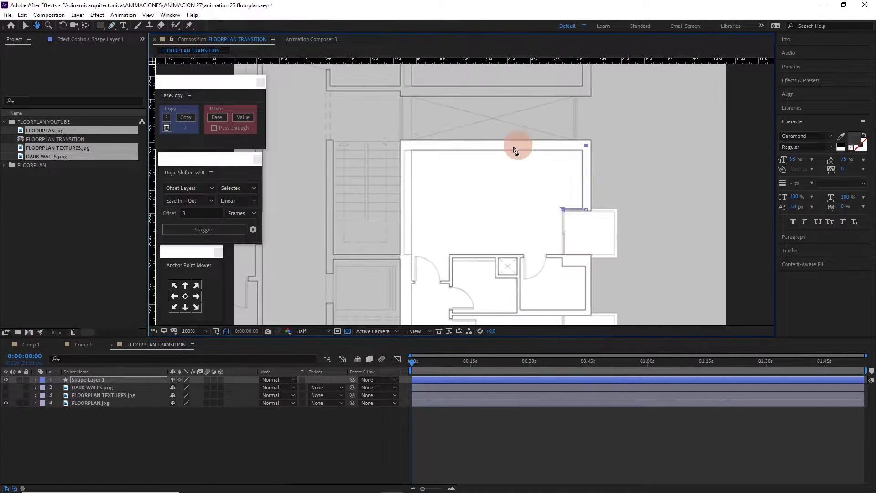
scroll(405, 145, up, 1)
click(446, 168)
- Continue the Pen path down the apartment's left wall to the small side room and set the preview resolution to Full
scroll(433, 168, down, 1)
drag(438, 310, 456, 110)
scroll(448, 214, up, 1)
drag(449, 214, 472, 182)
click(507, 147)
click(313, 331)
click(315, 353)
- Extend the Pen path around the small side room and down the wall below it, ending at the door opening
drag(466, 135, 470, 158)
click(359, 170)
drag(406, 228, 350, 177)
click(305, 204)
click(461, 204)
drag(464, 315, 430, 293)
click(455, 215)
scroll(455, 215, down, 1)
drag(442, 260, 447, 298)
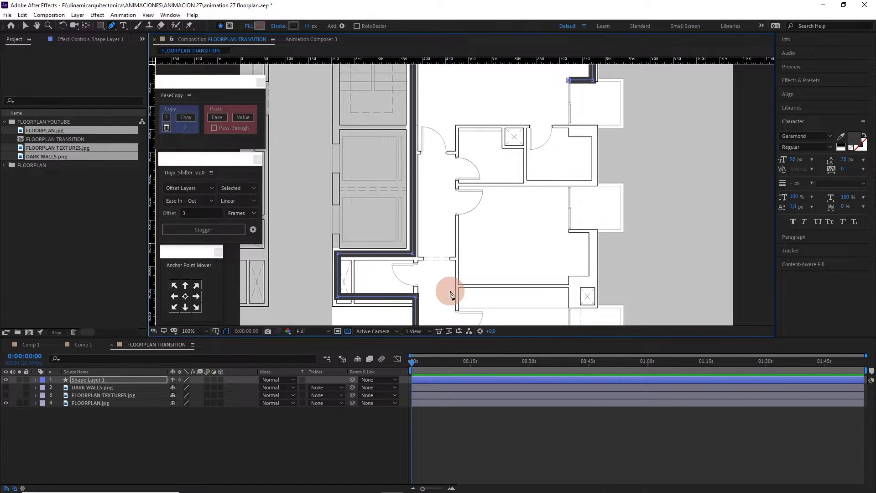
- Set the outer wall path's stroke width to 34 px
scroll(476, 233, down, 2)
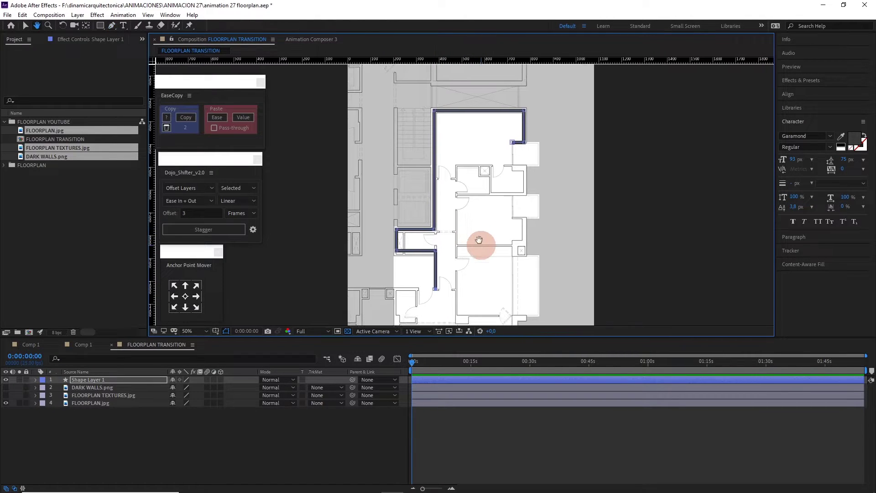
scroll(477, 228, up, 2)
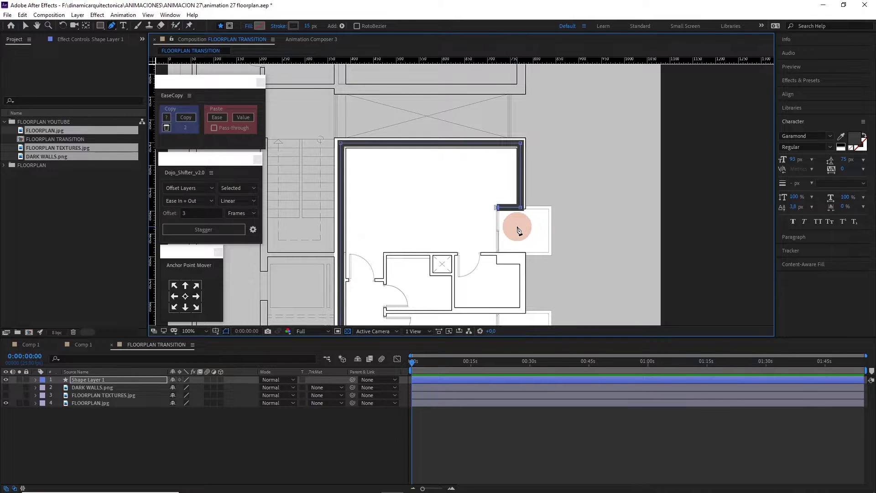
drag(505, 203, 539, 166)
key(v)
drag(380, 25, 390, 25)
drag(432, 315, 475, 198)
scroll(475, 234, down, 3)
scroll(475, 234, left, 1)
- Adjust the path's corner points around the small side room, set the stroke width to 52 px and deselect the layer
key(g)
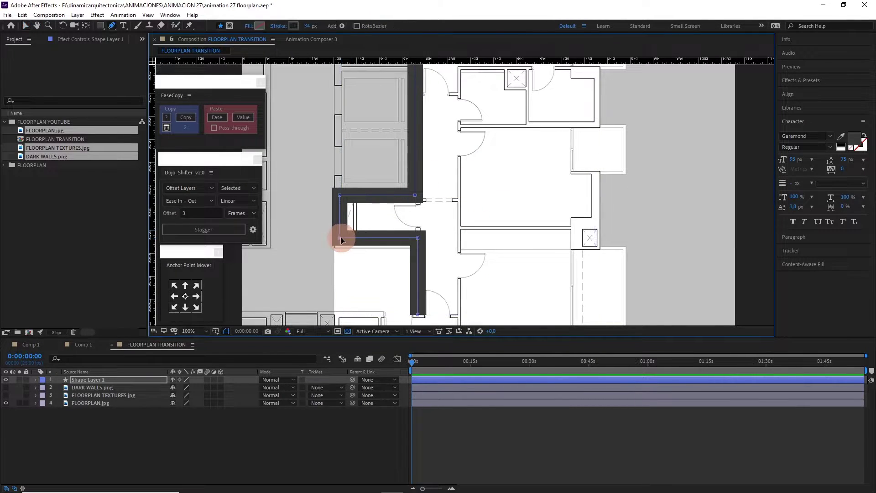
click(418, 238)
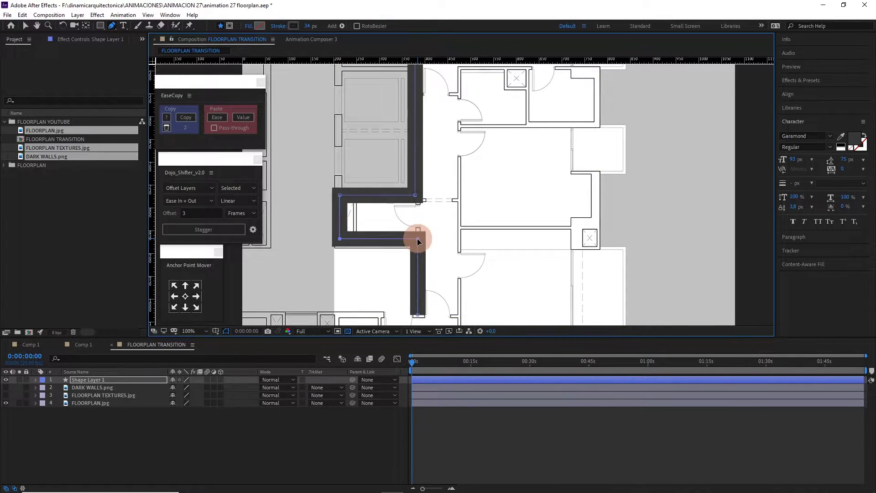
drag(307, 26, 324, 26)
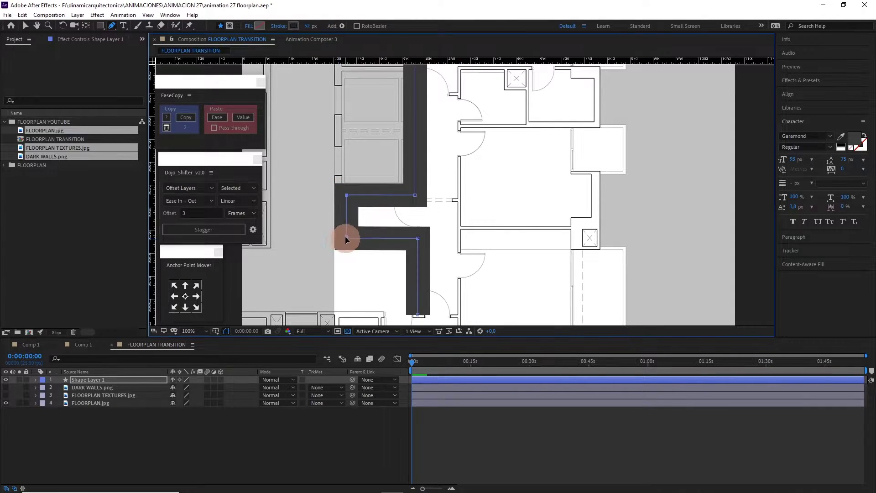
scroll(374, 255, down, 2)
click(184, 412)
- Select Shape Layer 1 and draw a separate straight Pen path down the vertical interior wall between the two door openings
scroll(475, 180, up, 1)
drag(476, 178, 500, 88)
scroll(391, 203, up, 1)
drag(394, 83, 414, 97)
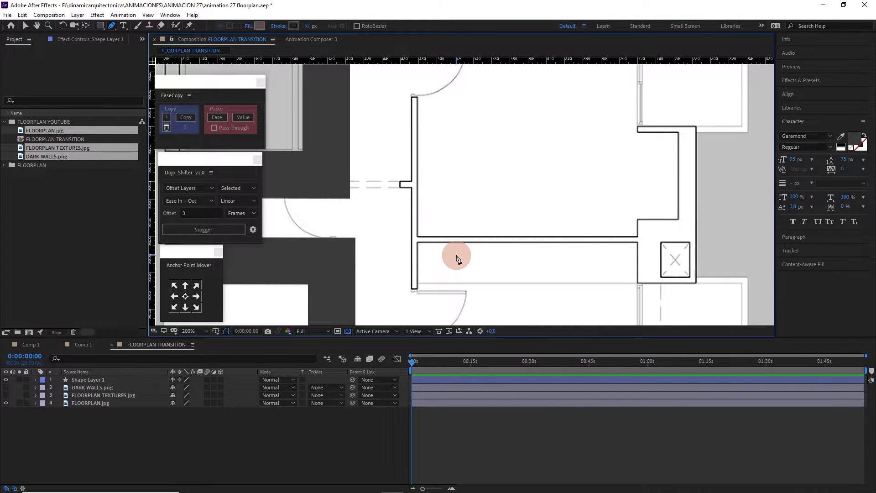
click(113, 398)
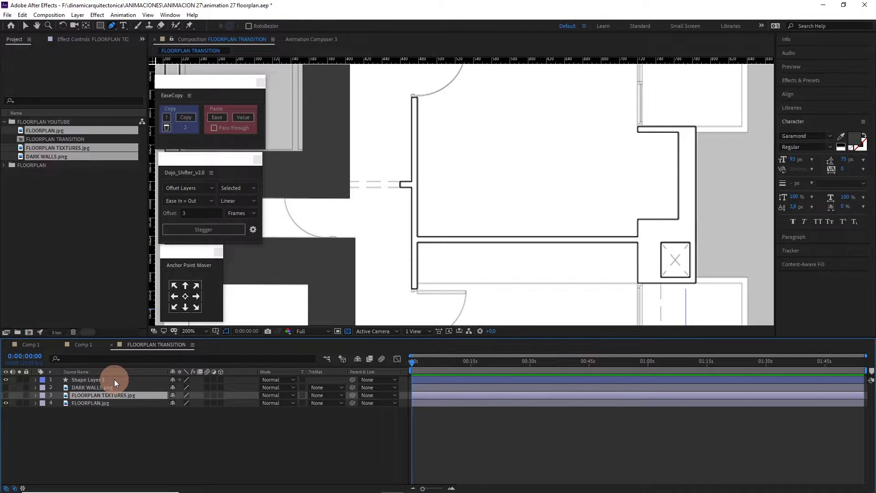
click(114, 379)
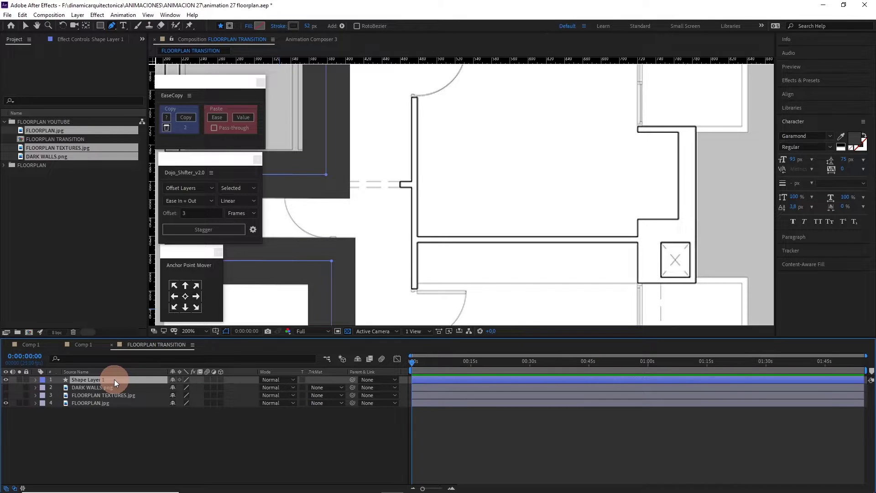
drag(416, 103, 449, 112)
click(446, 106)
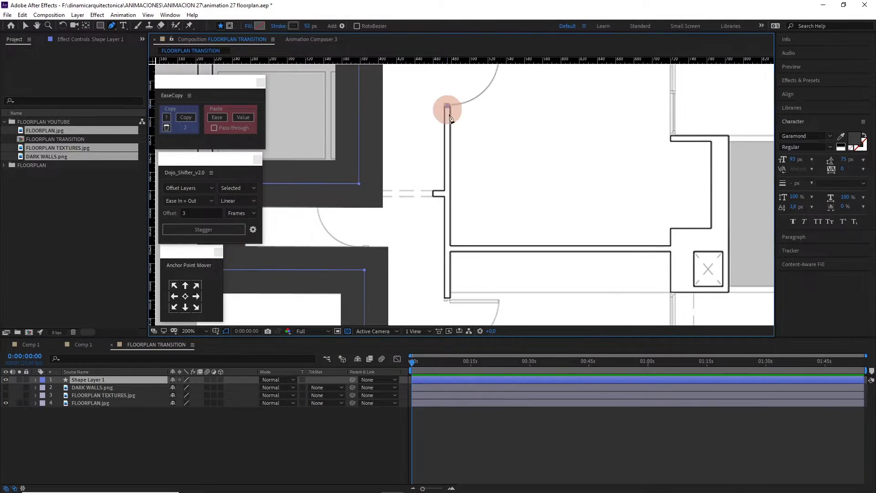
click(448, 298)
mouse_move(465, 226)
mouse_down()
mouse_move(465, 236)
mouse_move(473, 233)
mouse_up()
- Reduce the interior wall path's stroke width, keeping it wide enough to cover the wall, and select the shape
drag(311, 26, 297, 26)
key(v)
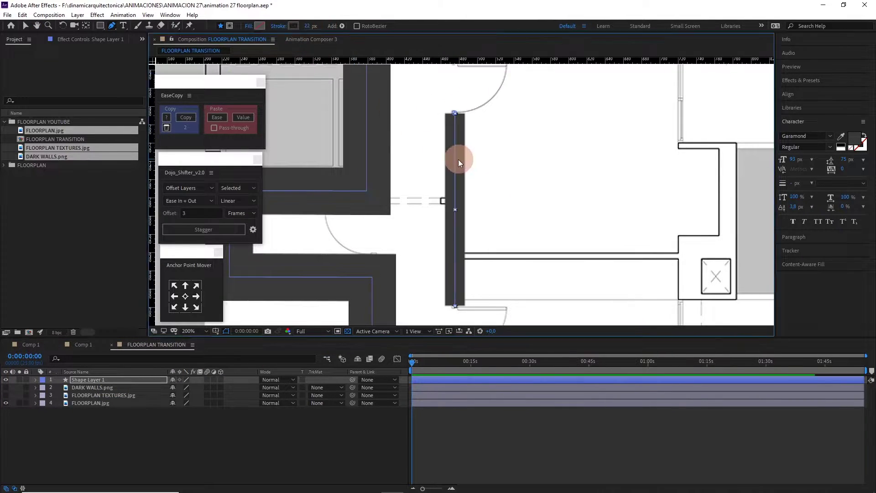
double_click(455, 212)
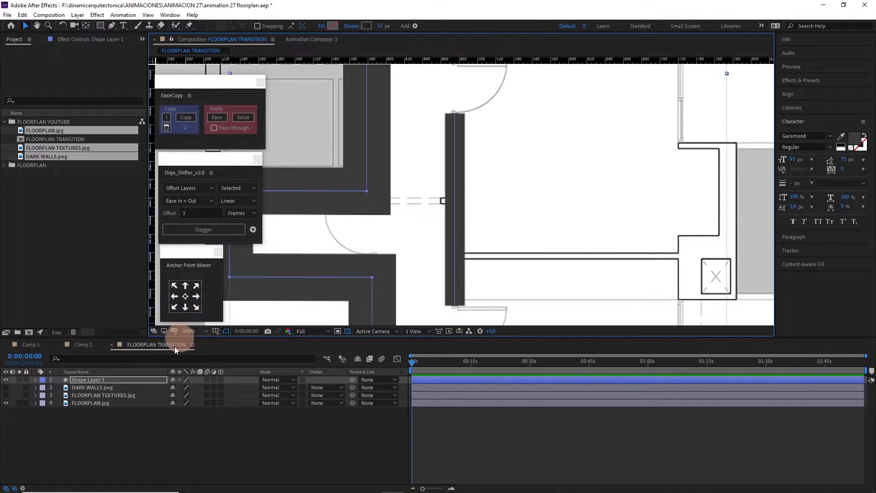
- Expand Shape Layer 1's contents and nudge the vertical interior wall path horizontally until it is centred over the wall
click(36, 380)
click(43, 387)
click(66, 396)
key(Left)
key(Left)
key(Left)
key(Left)
key(Left)
key(Left)
key(Left)
key(Left)
key(Left)
key(Left)
key(Left)
key(Left)
key(Left)
key(Left)
key(Left)
key(Left)
key(Left)
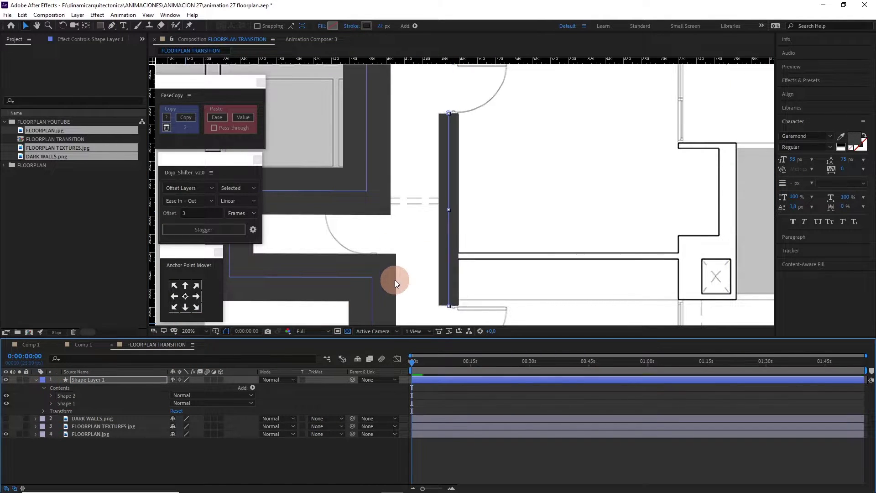
key(Right)
key(Right)
key(Right)
key(Right)
- On Shape Layer 1, draw a separate Pen path along the horizontal interior wall and around the adjoining shaft, with a 51 px stroke
click(131, 425)
click(130, 380)
drag(542, 250, 401, 229)
key(g)
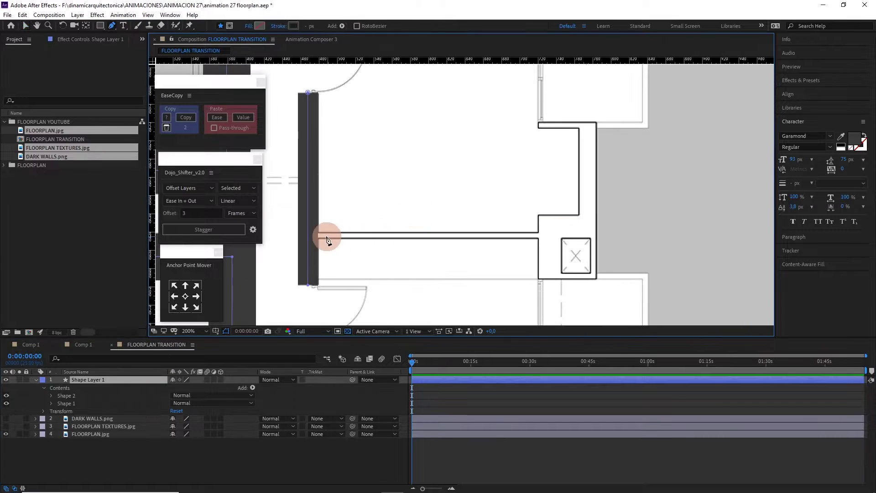
click(318, 236)
click(554, 235)
click(554, 271)
click(594, 270)
drag(592, 138, 597, 184)
click(600, 173)
click(545, 173)
drag(592, 263, 571, 214)
ctrl+click(541, 253)
drag(539, 267, 533, 267)
ctrl+click(580, 267)
ctrl+shift+click(580, 124)
drag(581, 125, 575, 125)
drag(308, 26, 321, 26)
key(F2)
scroll(470, 160, down, 1)
mouse_move(517, 102)
mouse_down()
mouse_move(574, 129)
mouse_move(575, 228)
mouse_up()
scroll(461, 195, up, 1)
click(416, 147)
click(416, 266)
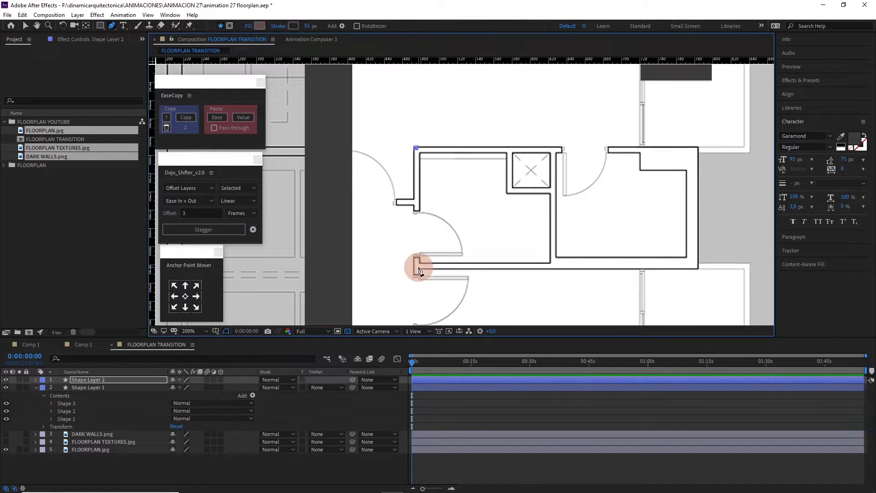
click(692, 266)
click(691, 157)
click(440, 157)
mouse_move(468, 169)
mouse_down()
mouse_move(471, 188)
mouse_move(440, 176)
mouse_up()
mouse_move(522, 214)
mouse_down()
mouse_move(535, 219)
mouse_move(545, 169)
mouse_up()
key(ctrl+z)
key(ctrl+z)
key(ctrl+z)
key(ctrl+z)
key(ctrl+z)
key(ctrl+z)
key(ctrl+z)
- On Shape Layer 1, trace the outer walls of the two-room block as a new path and raise its starting point slightly
scroll(545, 242, down, 1)
click(91, 425)
click(110, 380)
scroll(400, 146, up, 1)
drag(400, 146, 346, 223)
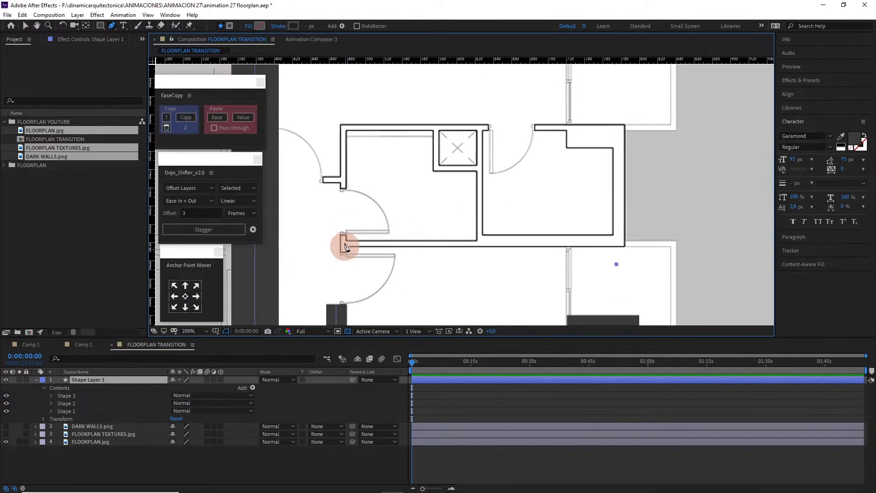
click(336, 125)
click(336, 242)
click(618, 242)
click(618, 136)
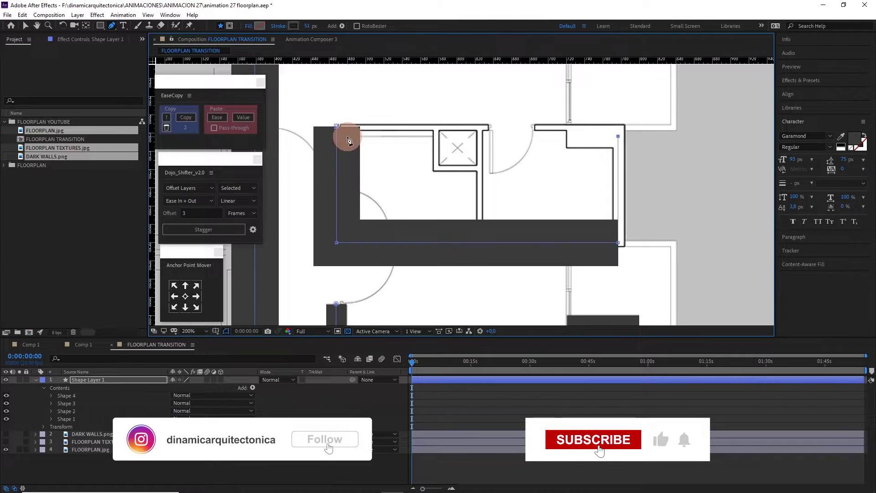
click(359, 136)
drag(423, 142, 432, 169)
key(v)
drag(345, 153, 345, 148)
- Draw a separate path up the partition between the block's two rooms and across beneath the shaft on Shape Layer 1
click(81, 435)
click(101, 379)
key(g)
click(488, 250)
click(488, 192)
click(443, 192)
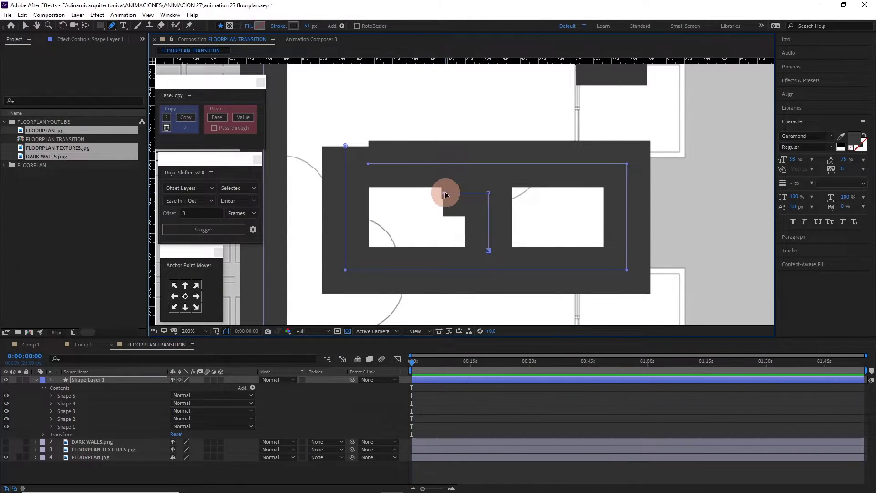
key(comma)
- Draw an L-shaped path on Shape Layer 1 down the large bedroom's vertical wall and along its horizontal wall toward the double door
click(111, 449)
click(120, 380)
scroll(458, 227, up, 1)
drag(617, 279, 616, 221)
scroll(562, 223, down, 1)
scroll(517, 194, up, 1)
click(461, 103)
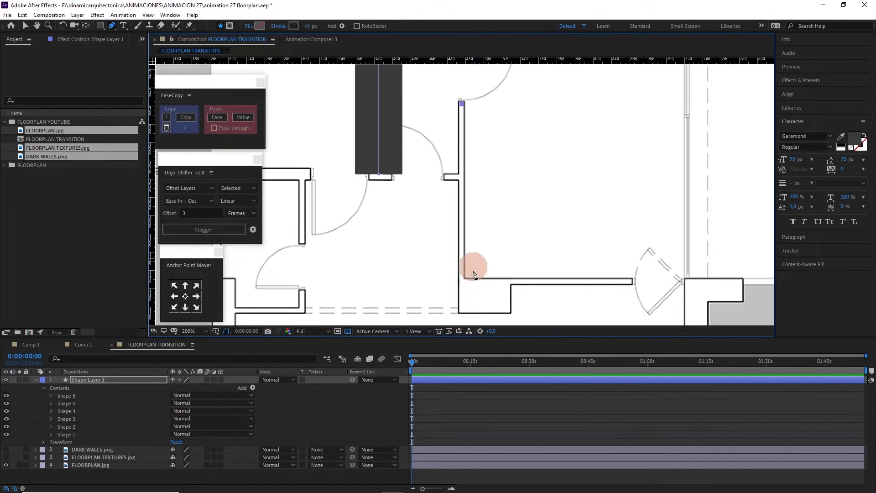
click(462, 291)
click(630, 292)
mouse_move(534, 288)
mouse_down()
mouse_move(521, 269)
mouse_move(519, 276)
mouse_up()
drag(443, 202, 542, 237)
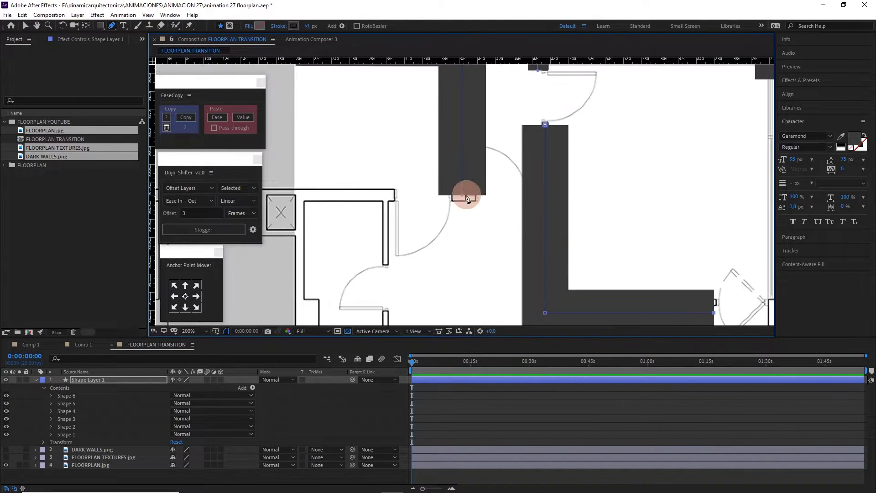
click(463, 197)
key(ctrl+z)
- Trace the long exterior wall beside the living room and the walls around the small corner room as one path on Shape Layer 1
mouse_move(465, 196)
mouse_down()
mouse_move(479, 256)
mouse_move(538, 198)
mouse_up()
scroll(538, 197, down, 1)
drag(489, 268, 499, 213)
click(120, 457)
click(96, 380)
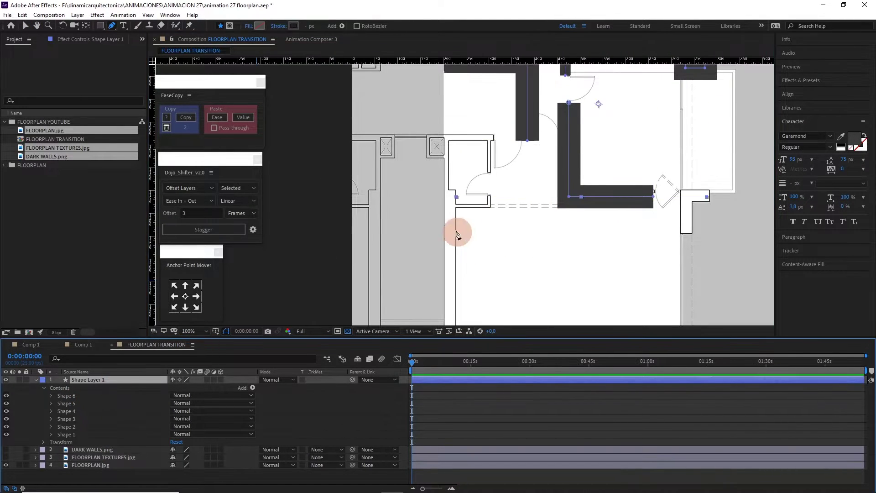
scroll(457, 230, up, 1)
scroll(467, 256, down, 1)
drag(467, 278, 434, 201)
click(411, 267)
scroll(470, 172, up, 4)
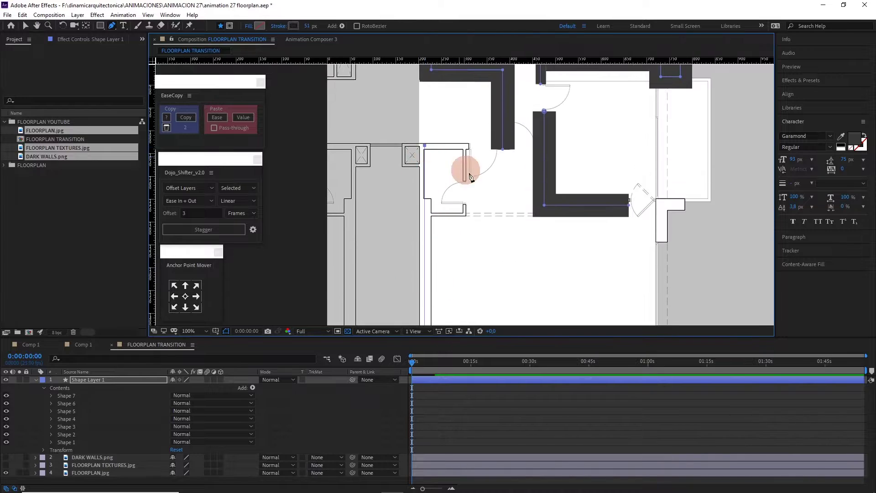
scroll(460, 228, down, 1)
- Draw an L-shaped path on Shape Layer 1 over the wall piece at the bottom of the floor plan
drag(515, 315, 438, 183)
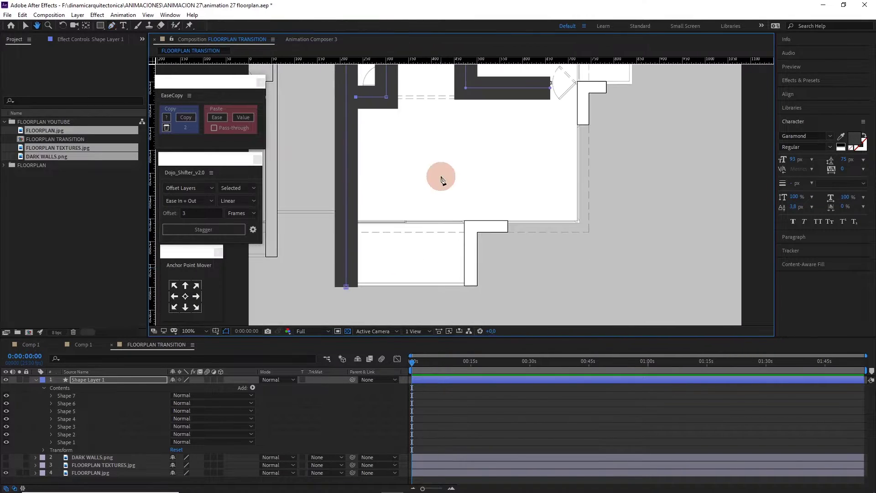
click(119, 458)
click(128, 380)
scroll(482, 293, up, 1)
click(454, 282)
click(458, 169)
click(532, 162)
scroll(532, 163, down, 1)
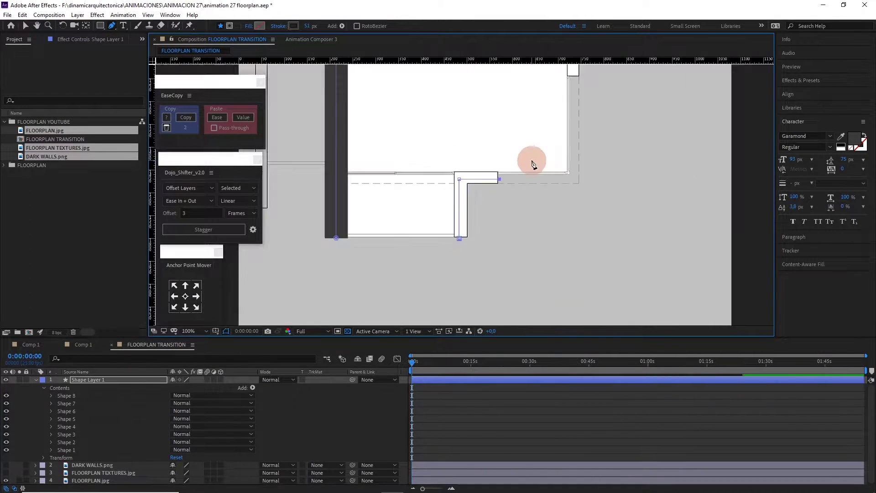
- Draw another L-shaped path on Shape Layer 1 over the exterior wall piece next to the double door
drag(529, 151, 482, 315)
click(93, 464)
click(109, 380)
scroll(566, 235, up, 1)
click(494, 241)
click(490, 157)
click(531, 161)
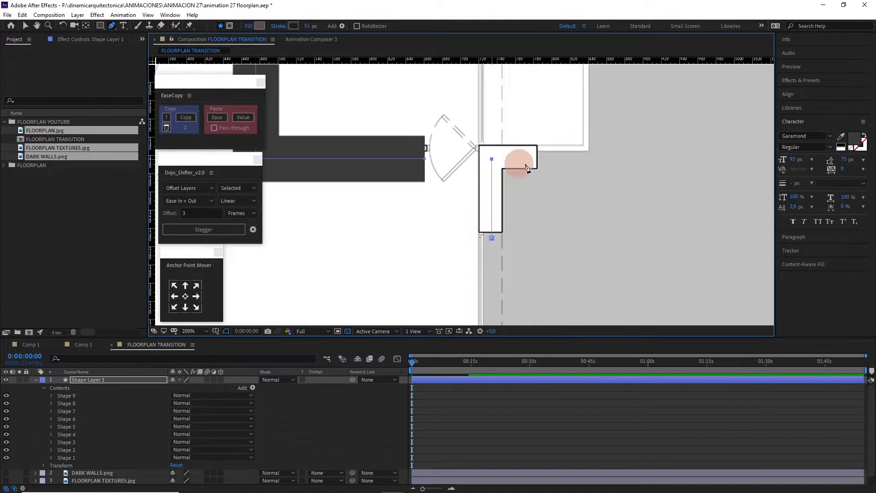
scroll(520, 186, down, 4)
- Add Trim Paths to the whole Contents group of Shape Layer 1 and expand its properties
click(120, 472)
click(88, 379)
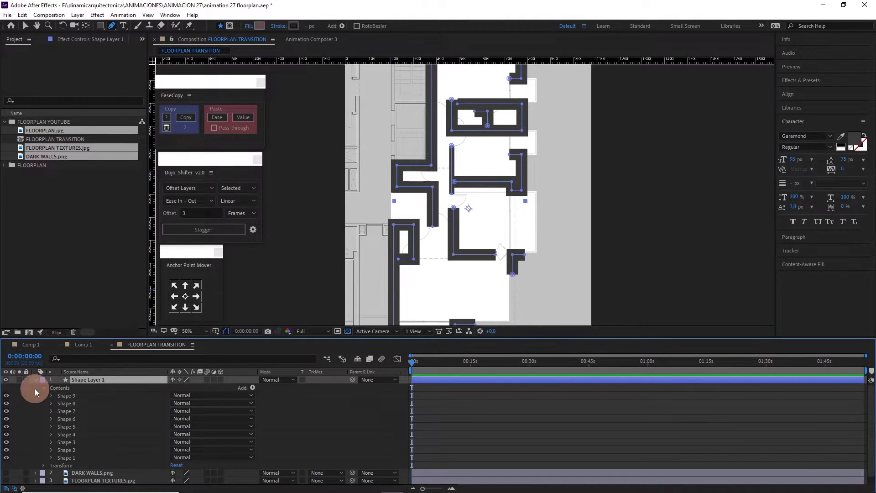
click(36, 380)
key(F2)
click(36, 379)
click(44, 387)
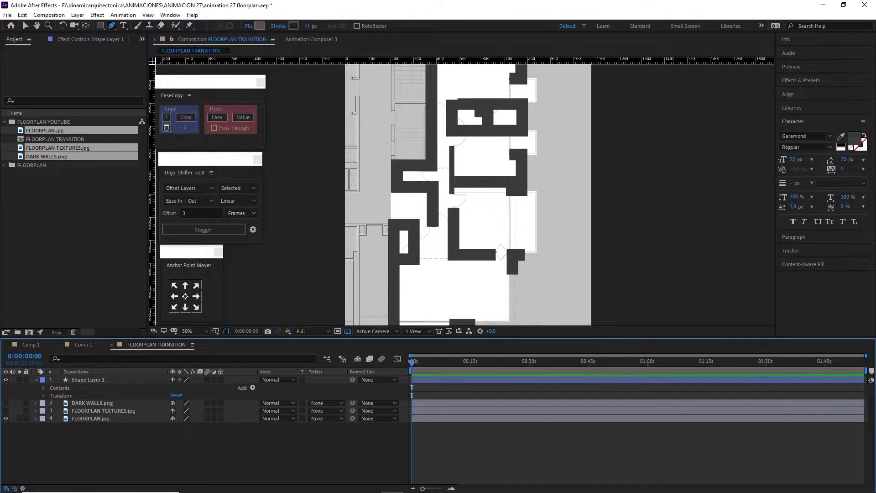
click(412, 385)
click(62, 390)
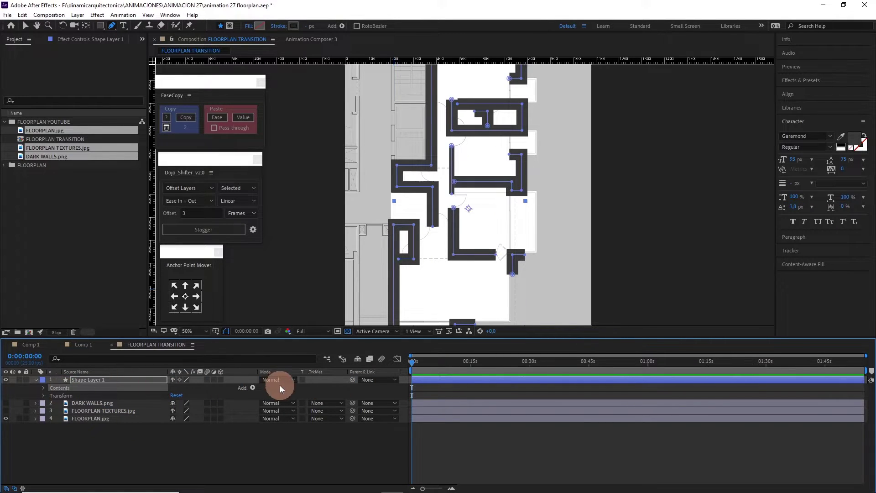
click(252, 387)
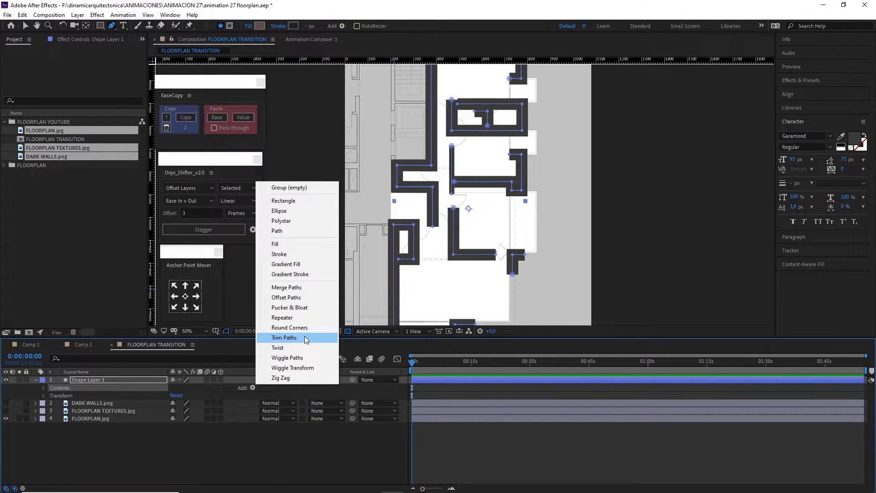
click(284, 338)
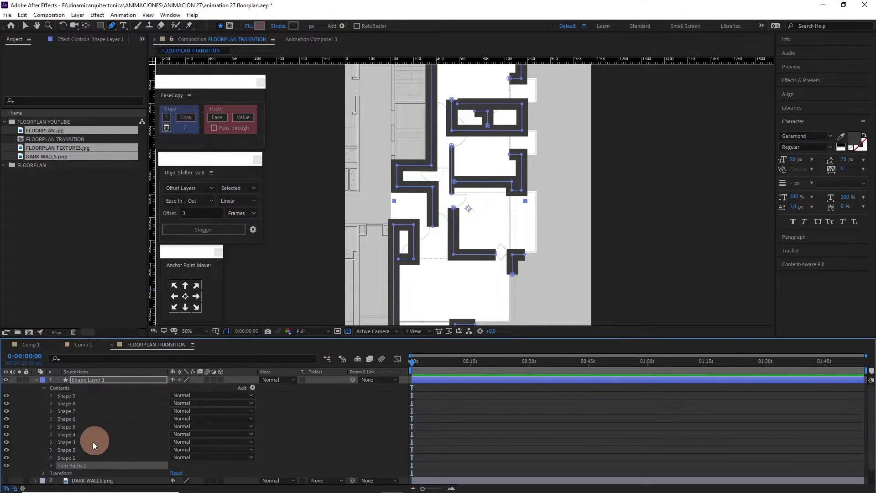
click(51, 465)
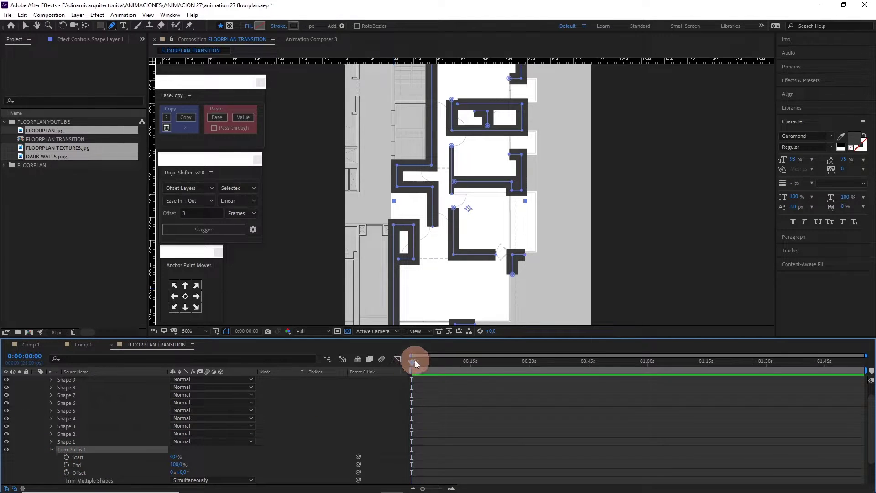
- At the start of the timeline, set the Trim Paths End to 0% and enable keyframing for it
mouse_move(415, 360)
mouse_down()
mouse_move(430, 360)
mouse_move(399, 360)
mouse_up()
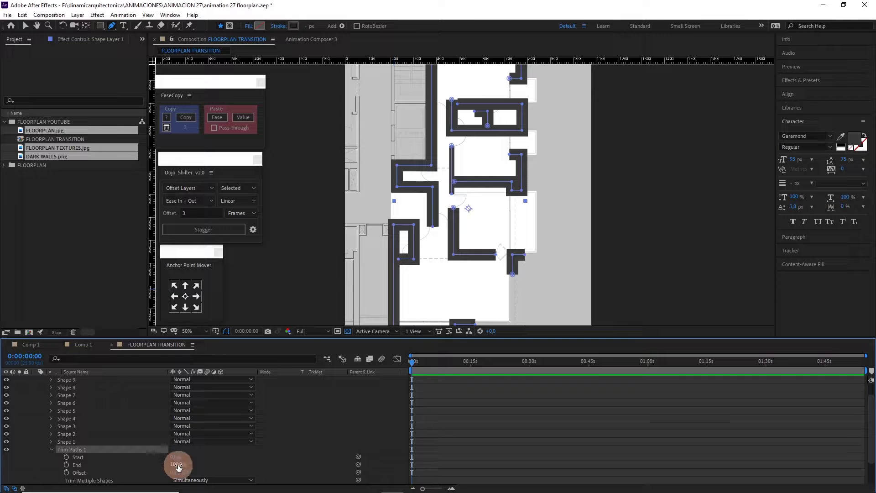
drag(178, 464, 132, 465)
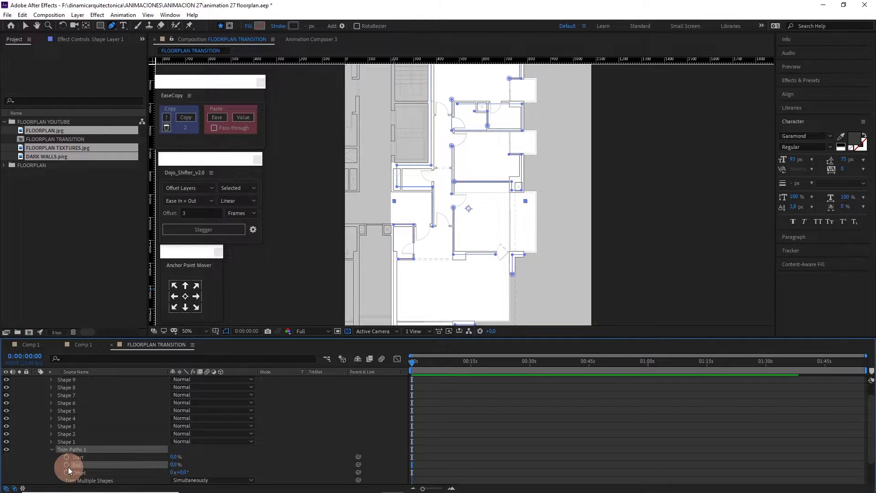
click(66, 464)
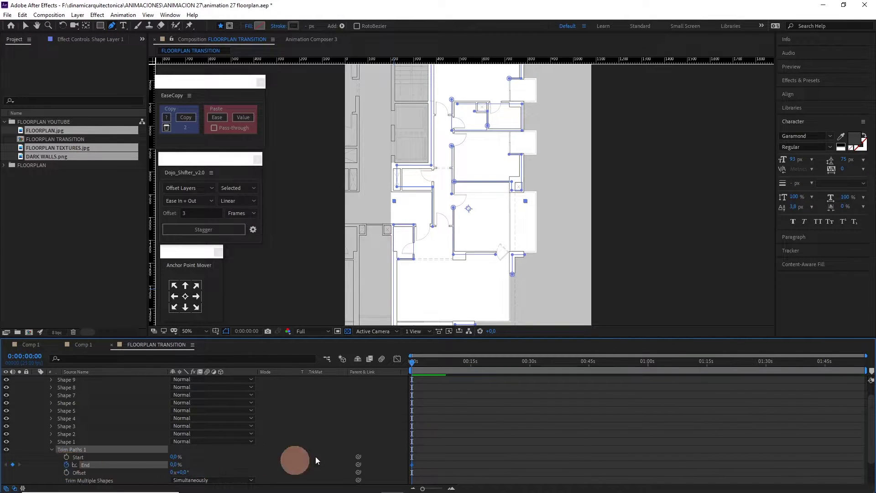
- Set a Trim Paths End keyframe of 100% at 0:00:03:08
alt+scroll(440, 402, up, 2)
drag(538, 488, 459, 488)
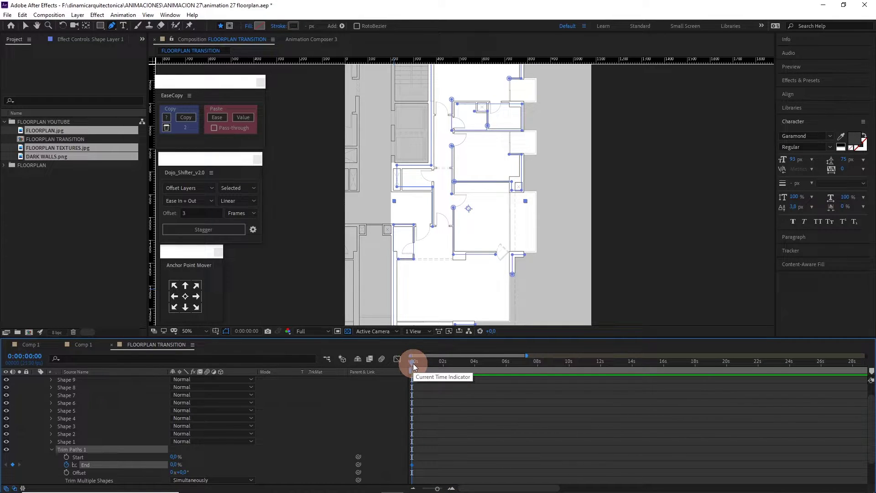
mouse_move(413, 363)
mouse_down()
mouse_move(490, 360)
mouse_move(464, 363)
mouse_up()
click(422, 427)
drag(178, 464, 313, 457)
scroll(516, 261, down, 2)
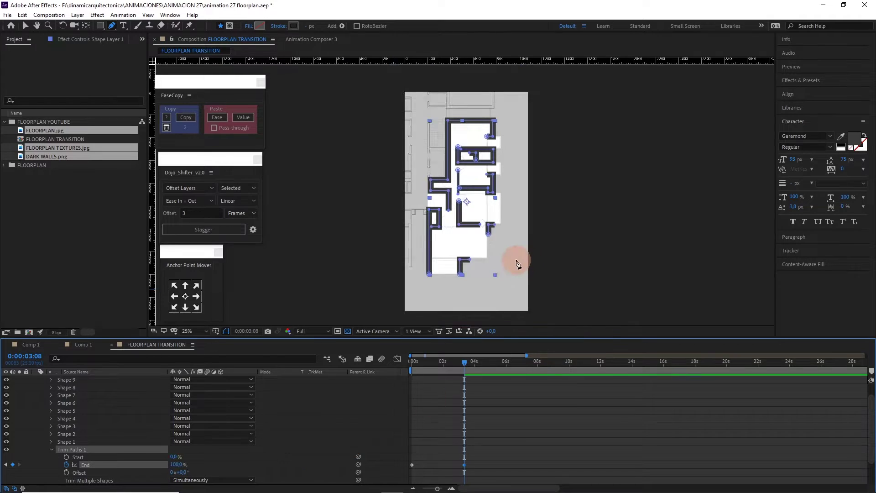
- Preview the wall-drawing animation from the first frame
drag(461, 362, 412, 363)
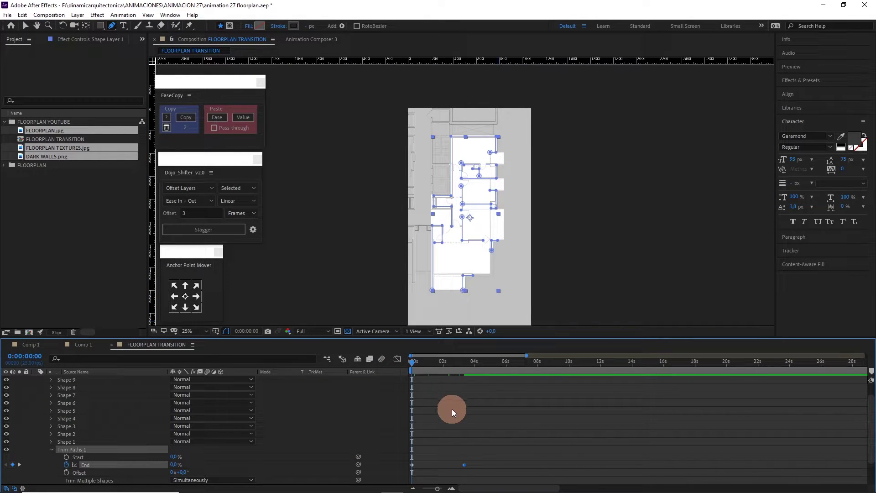
key(space)
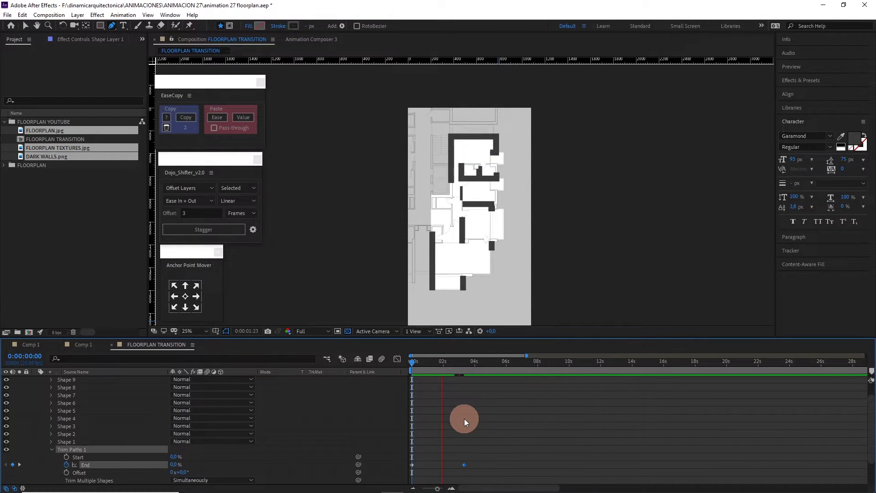
key(space)
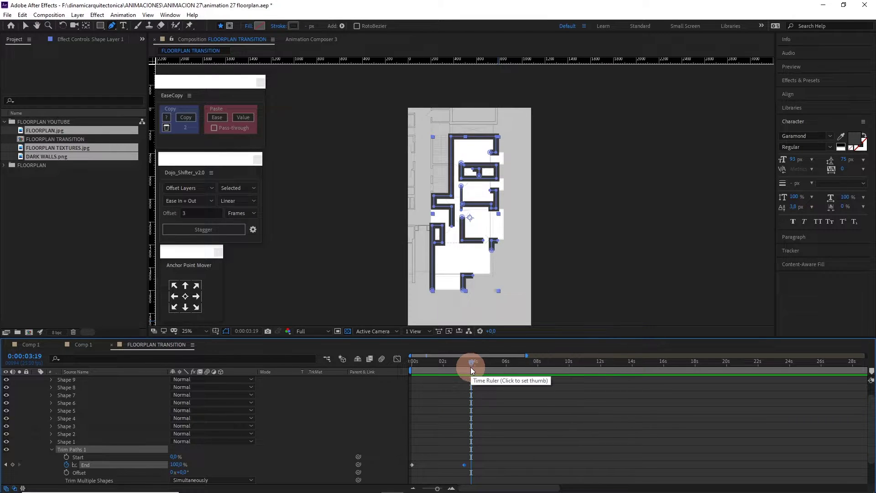
- Collapse Shape Layer 1 and move the DARK WALLS.png layer directly above it
scroll(53, 402, up, 2)
click(36, 381)
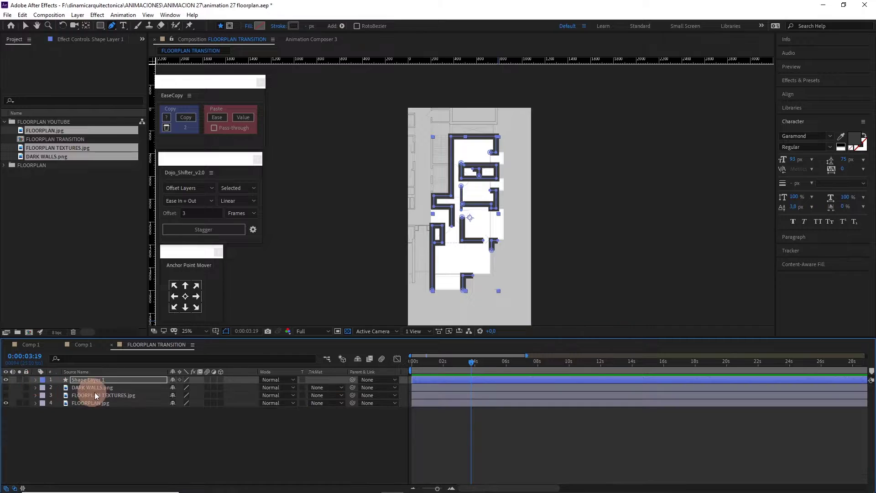
click(114, 389)
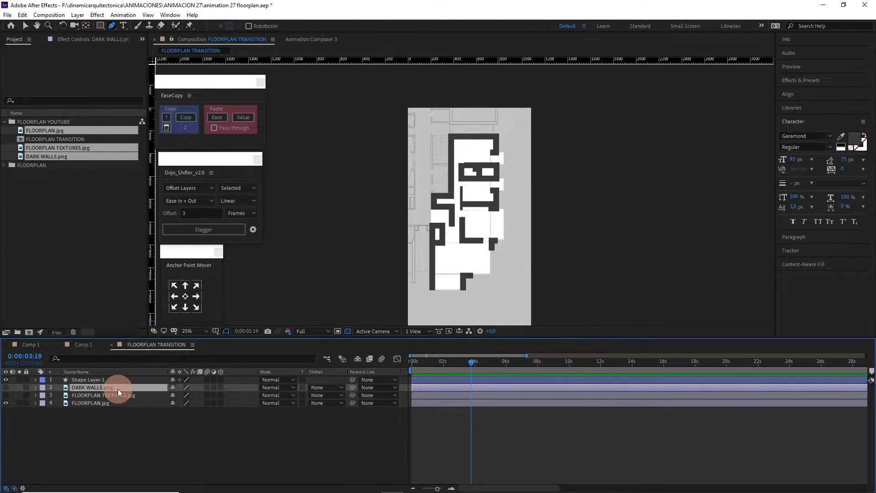
drag(119, 391, 130, 379)
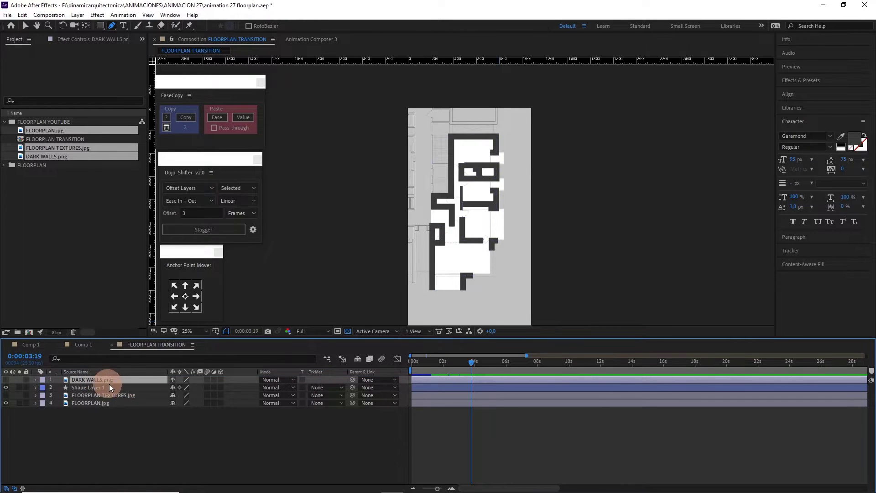
- Set Shape Layer 1's track matte to Alpha Matte "DARK WALLS.png"
click(116, 387)
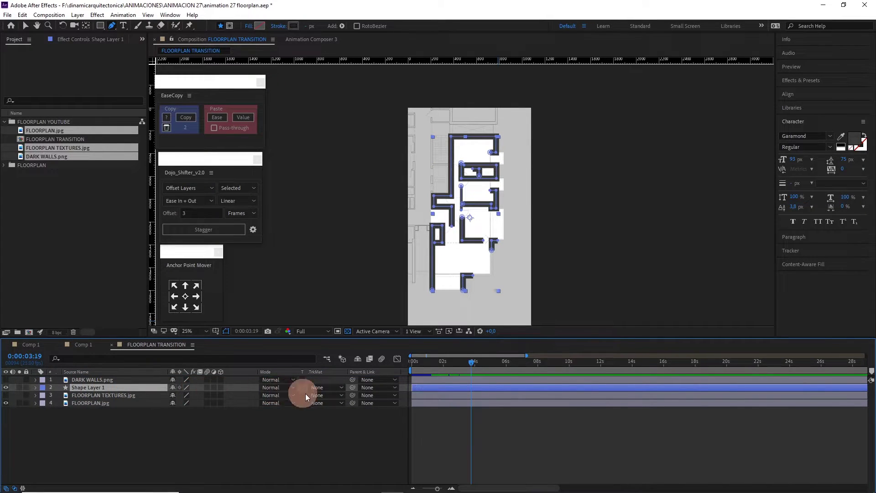
click(328, 389)
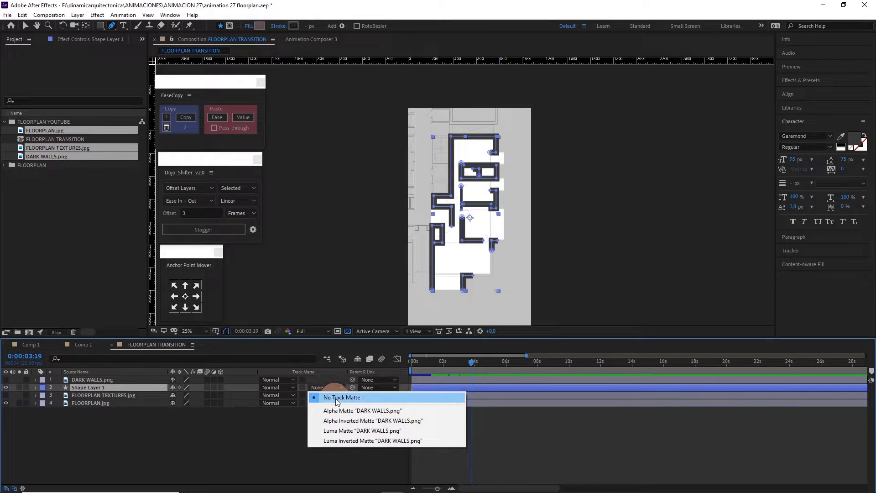
click(346, 411)
- Play back the matted wall animation from the beginning to check how the walls are revealed
drag(494, 368, 394, 365)
key(space)
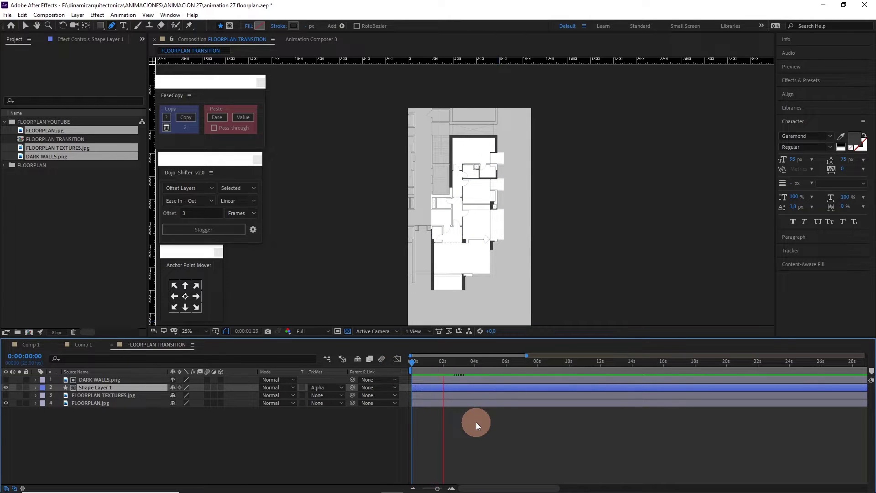
key(space)
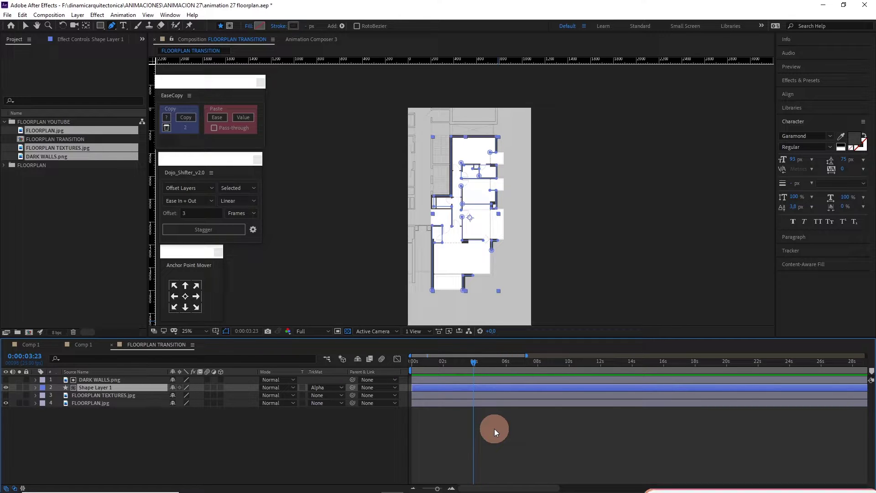
- Create a text box in the upper room of the floor plan containing "master suite"
drag(464, 213, 487, 207)
key(ctrl+t)
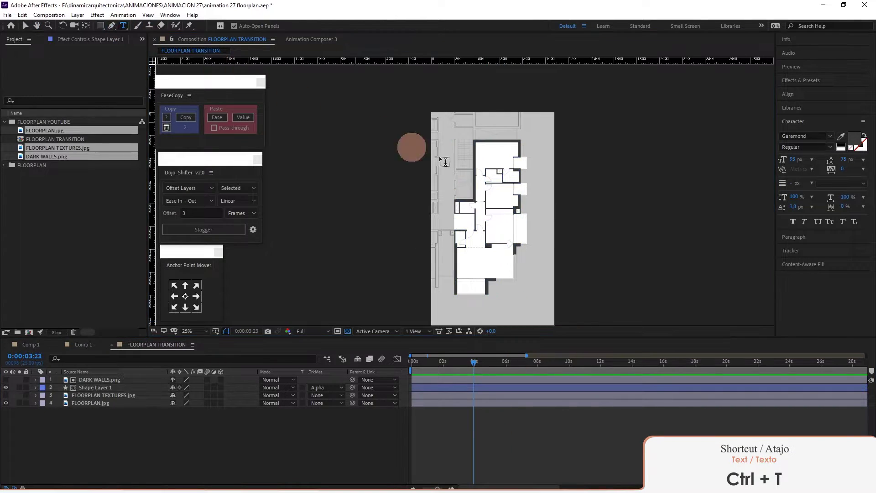
scroll(487, 208, up, 4)
drag(479, 165, 486, 202)
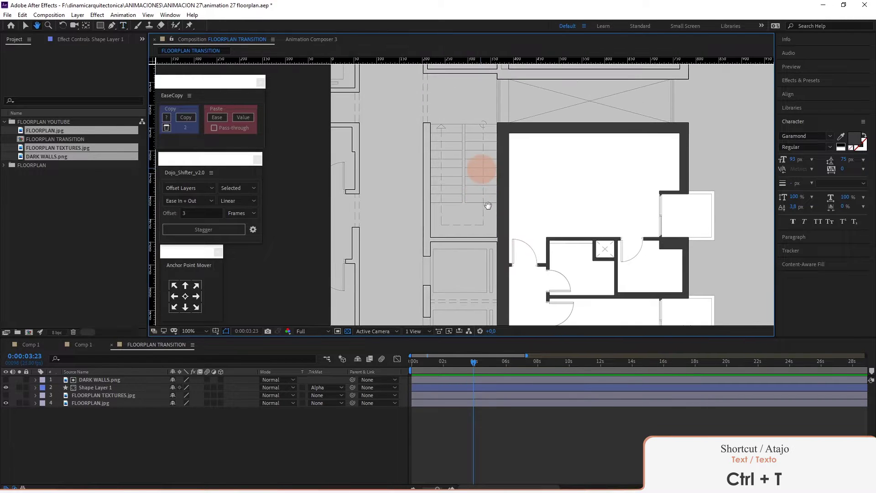
drag(527, 147, 611, 196)
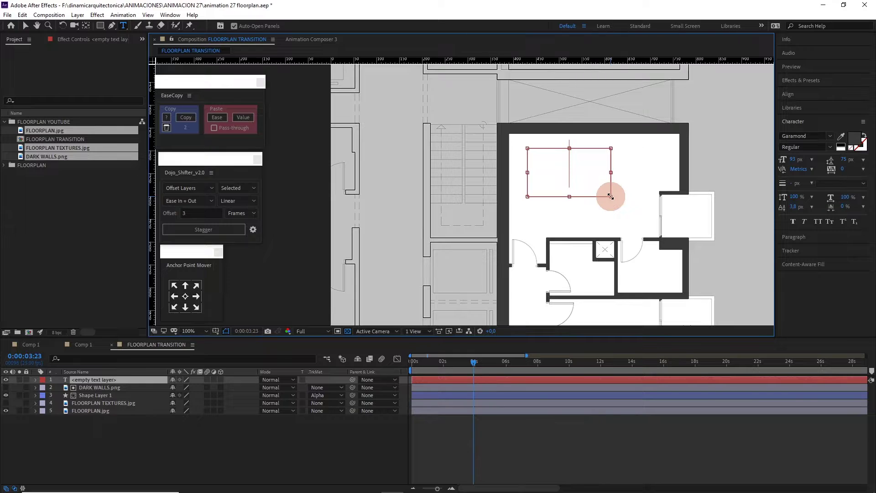
text(master suite)
- Split the master suite label into two lines, with a 34 px font size and 25 px leading
key(ctrl+a)
drag(793, 159, 762, 156)
click(573, 151)
key(Return)
key(ctrl+a)
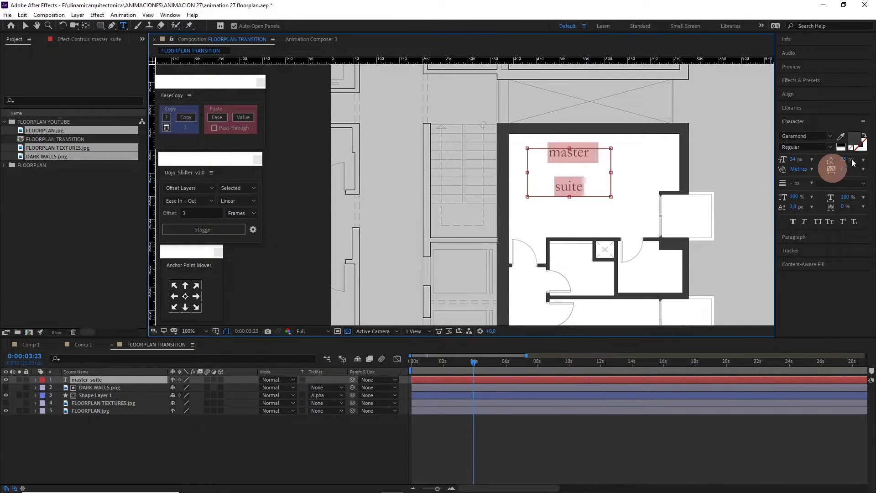
drag(850, 158, 817, 157)
- Move the master suite label closer to the middle of its room
scroll(485, 176, down, 2)
drag(510, 233, 504, 181)
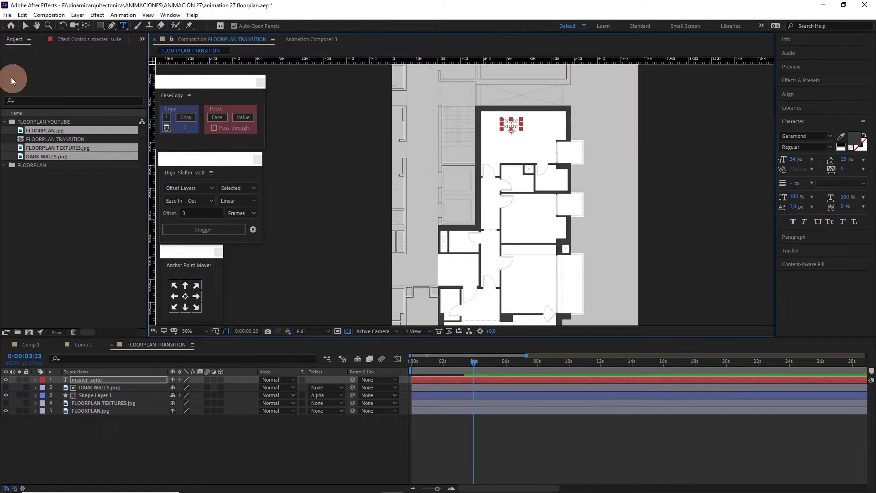
click(25, 25)
drag(522, 128, 527, 133)
drag(570, 227, 570, 212)
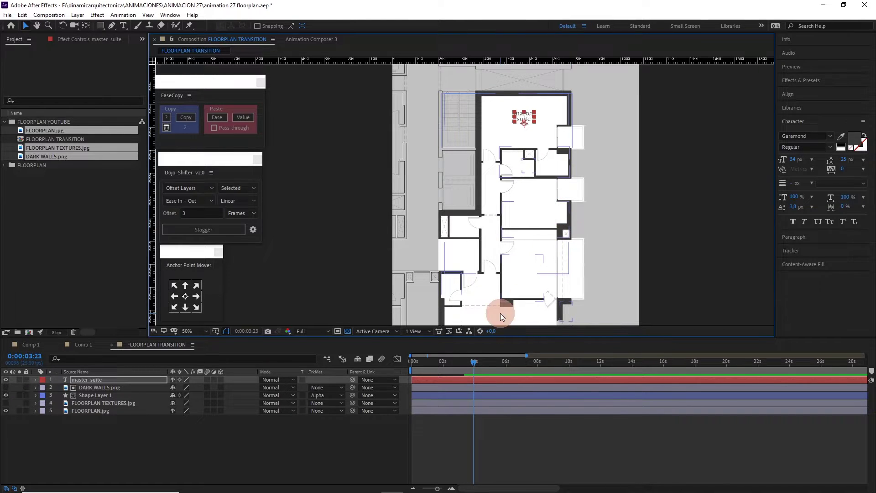
key(Delete)
key(ctrl+z)
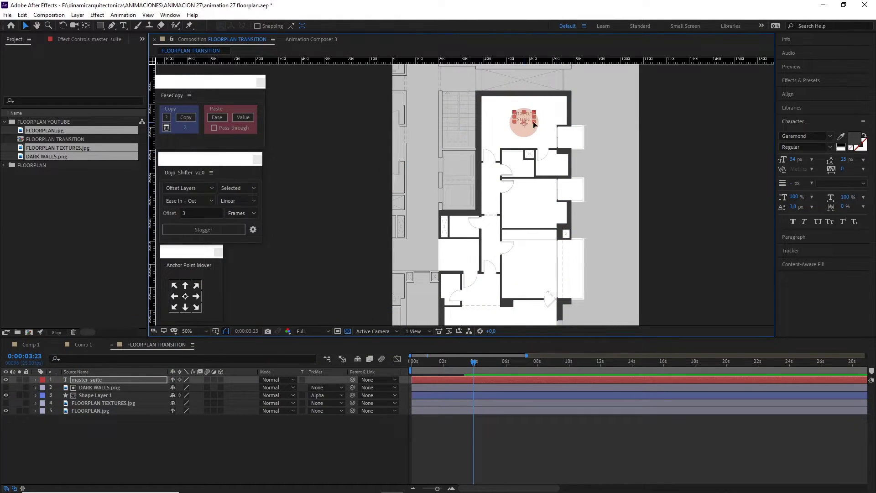
- Place the sample master suite label beside the plan's right side and bring in the prepared room-name text layers
drag(541, 124, 615, 121)
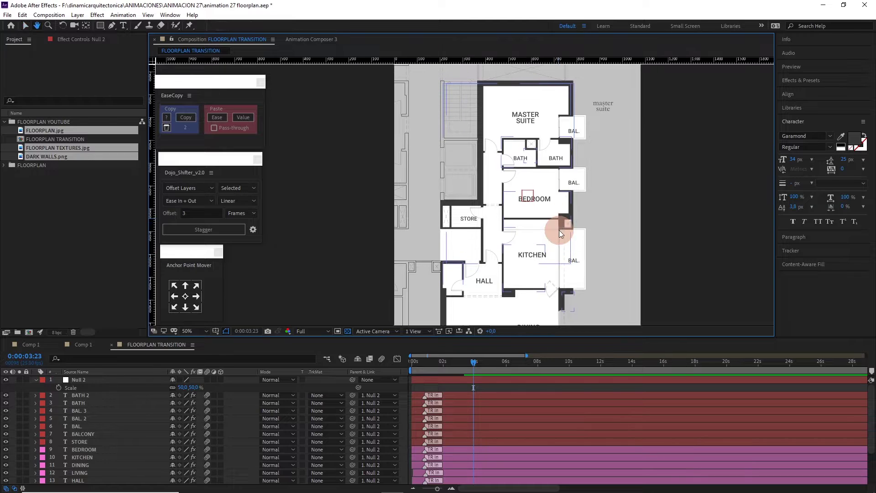
key(v)
drag(573, 178, 551, 223)
click(583, 155)
scroll(583, 155, up, 2)
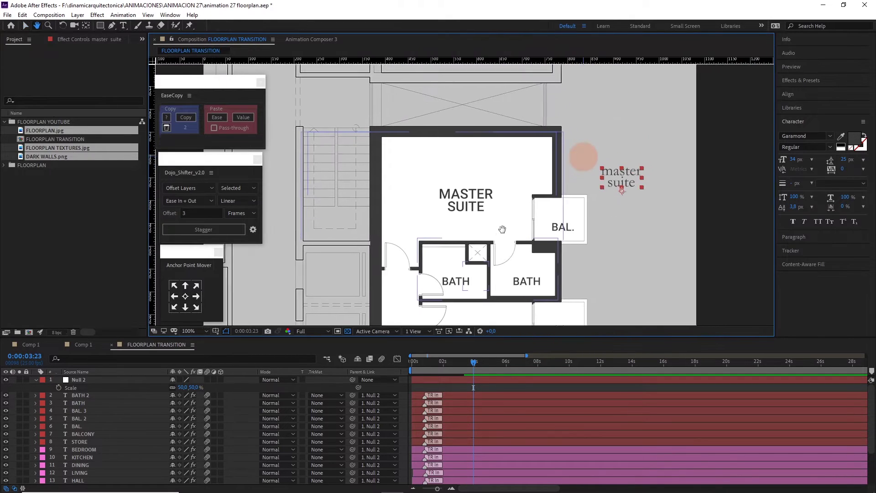
- Apply Animation Composer's Fade Characters Separately text transition to the sample master suite label as an In animation
click(317, 40)
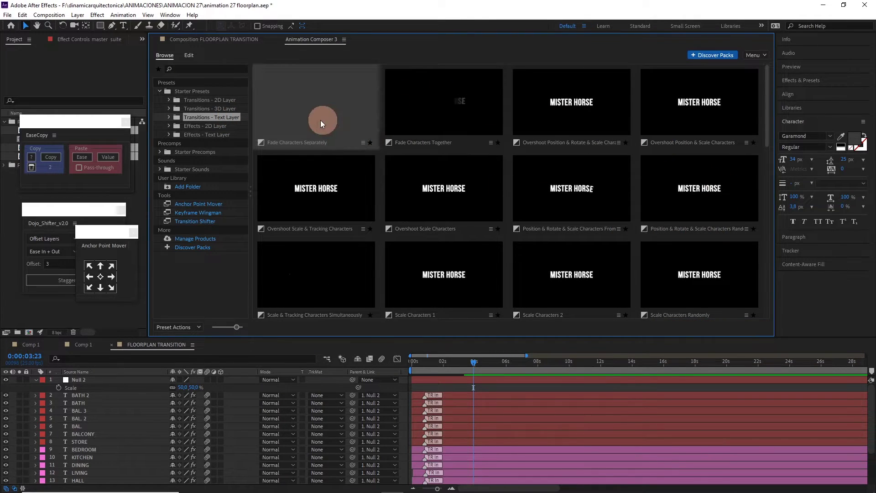
drag(310, 120, 468, 460)
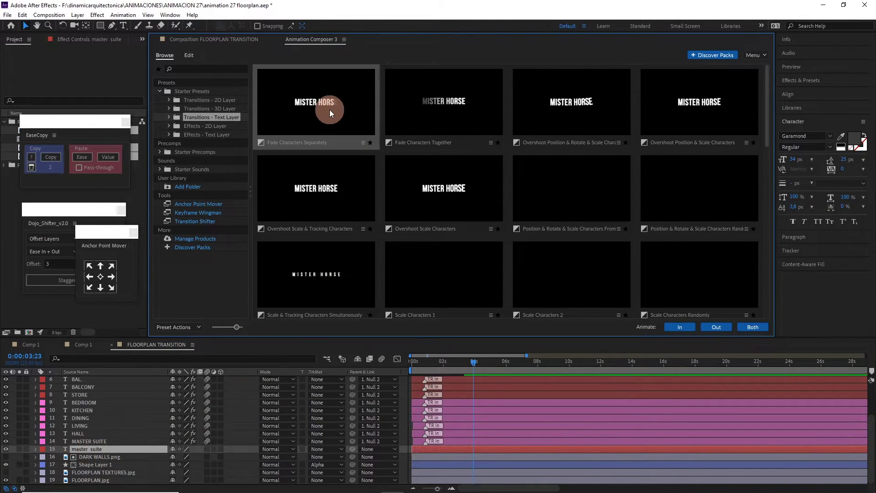
mouse_move(306, 122)
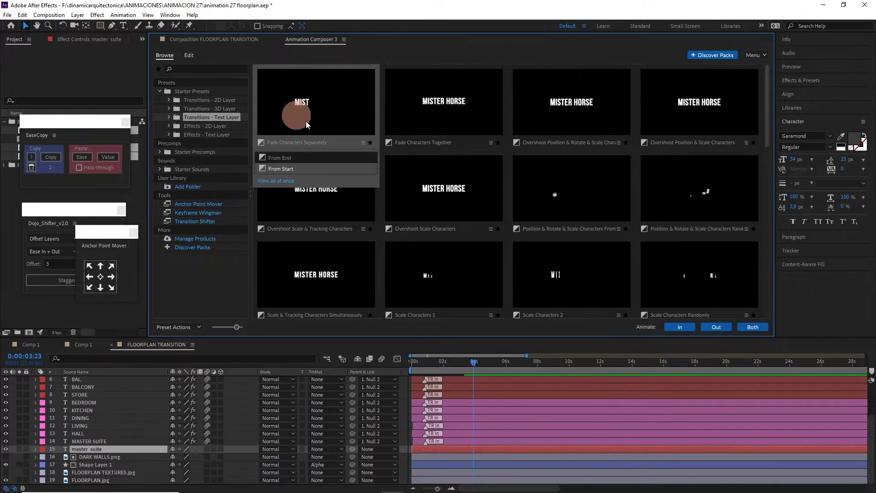
click(680, 327)
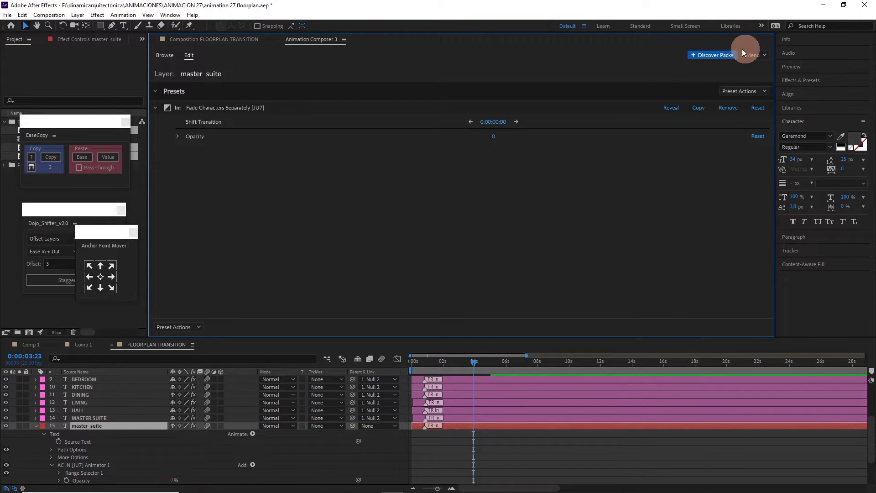
- Play the composition from the first frame to check how the label characters fade in
click(197, 42)
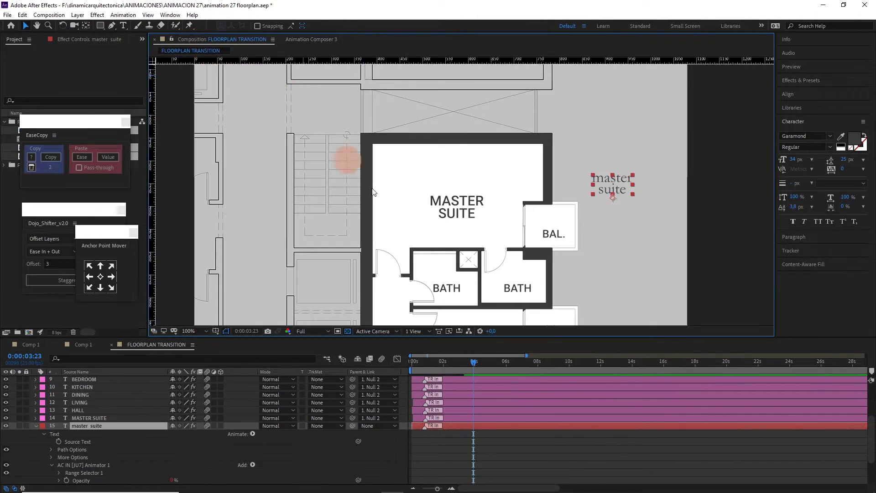
drag(474, 361, 412, 365)
key(space)
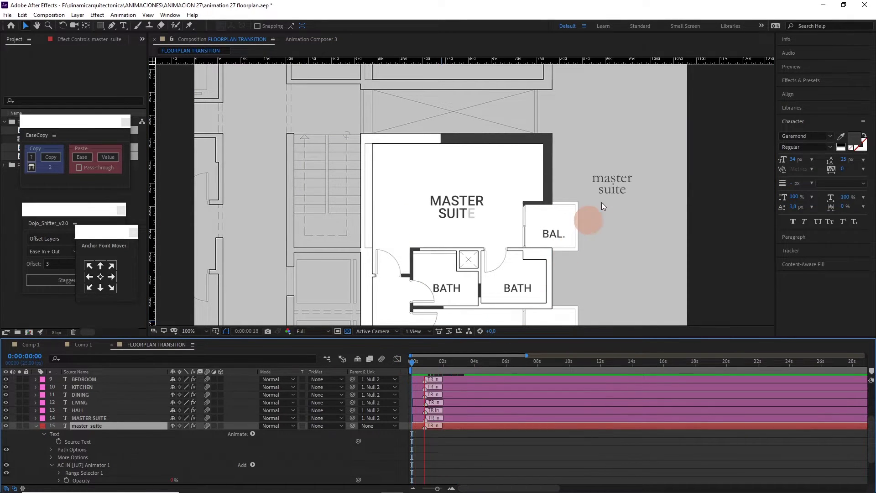
- Delete the sample master suite text layer, keeping the prepared MASTER SUITE label
click(472, 418)
click(474, 425)
key(Delete)
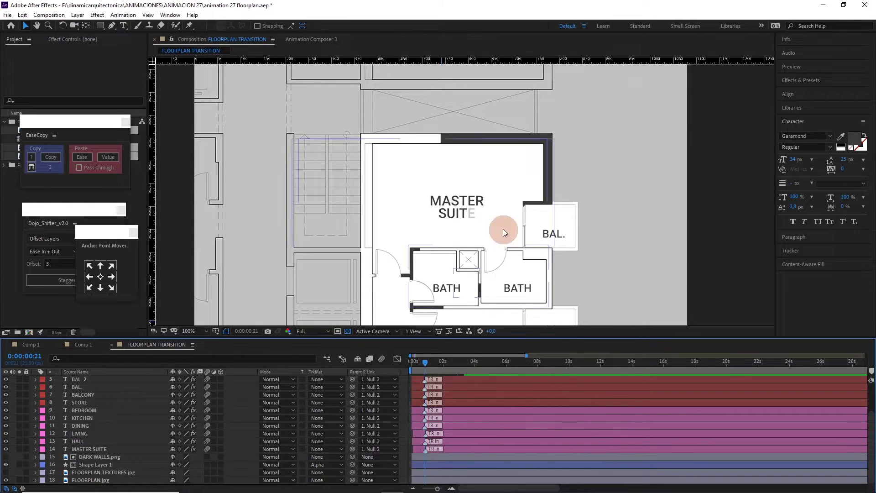
- Make the FLOORPLAN TEXTURES.jpg layer visible and move it to the top of the layer stack
scroll(501, 241, down, 2)
scroll(502, 241, down, 1)
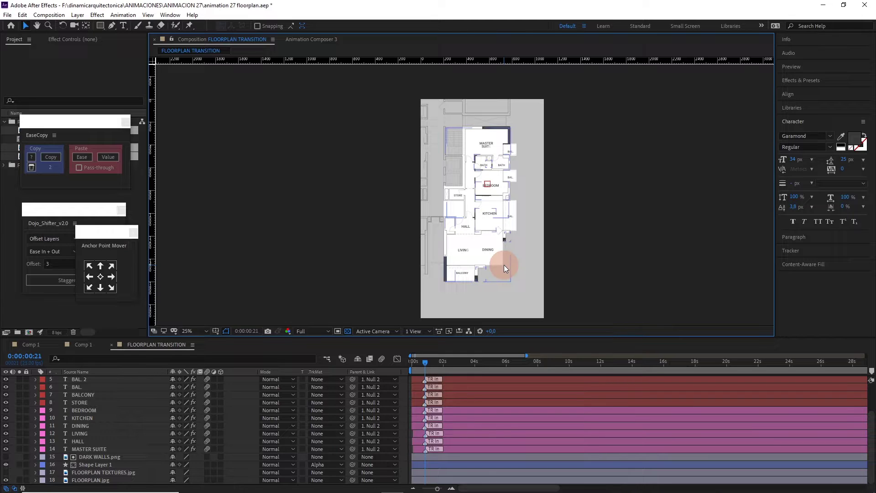
click(143, 472)
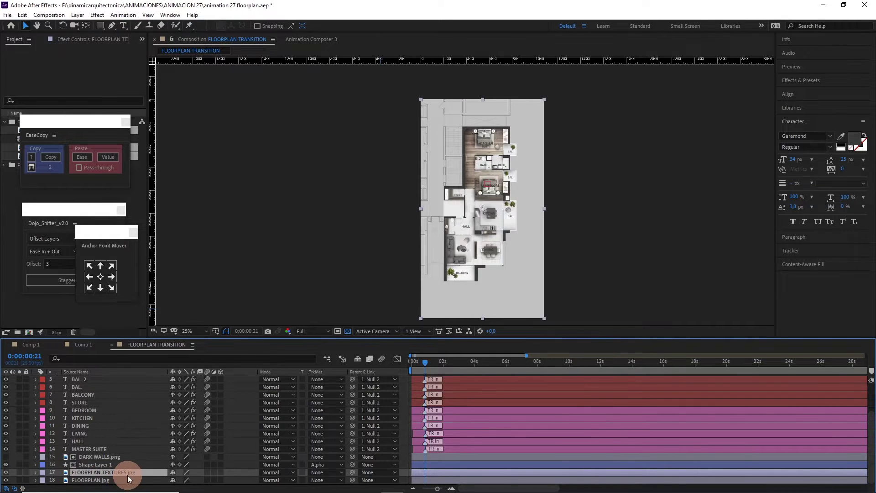
drag(127, 473, 133, 377)
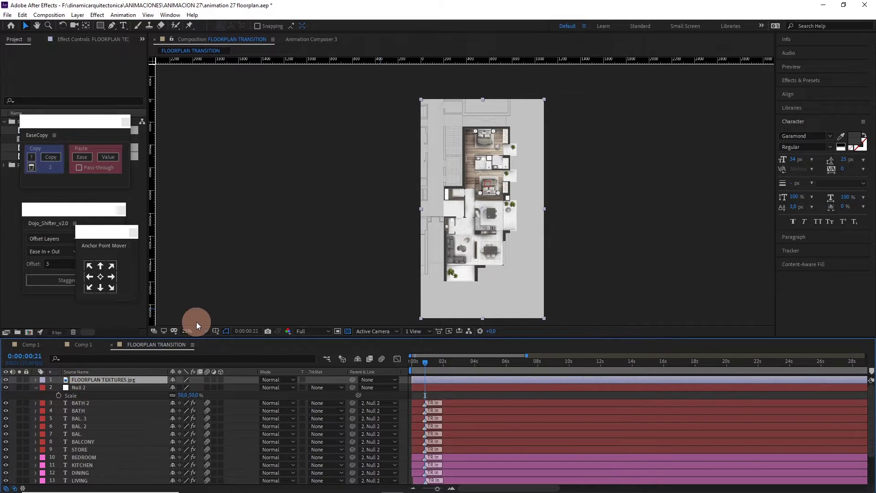
- Draw a tall, narrow rectangular mask just left of the image on FLOORPLAN TEXTURES.jpg and keyframe its Mask Path at 0:00:00:21
click(100, 26)
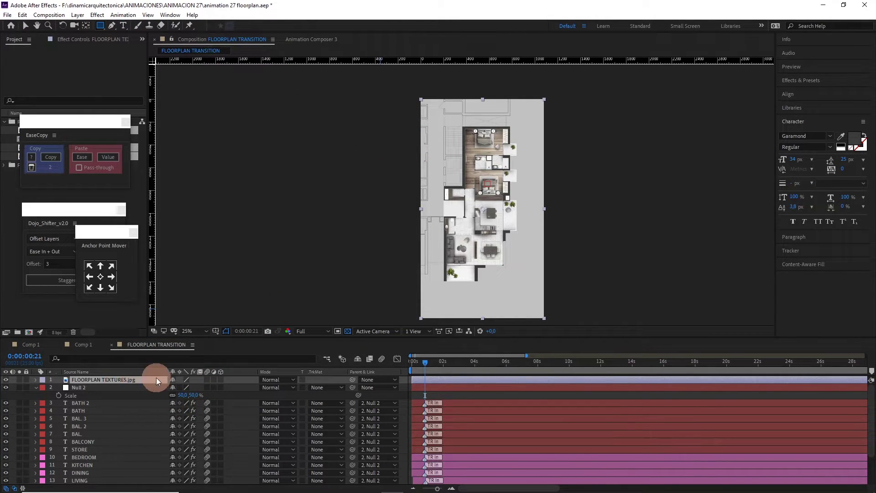
drag(395, 84, 418, 319)
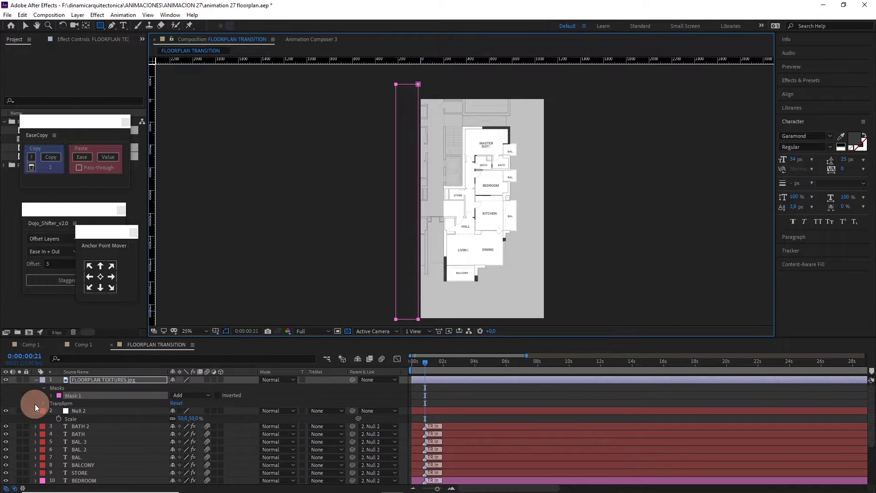
click(51, 395)
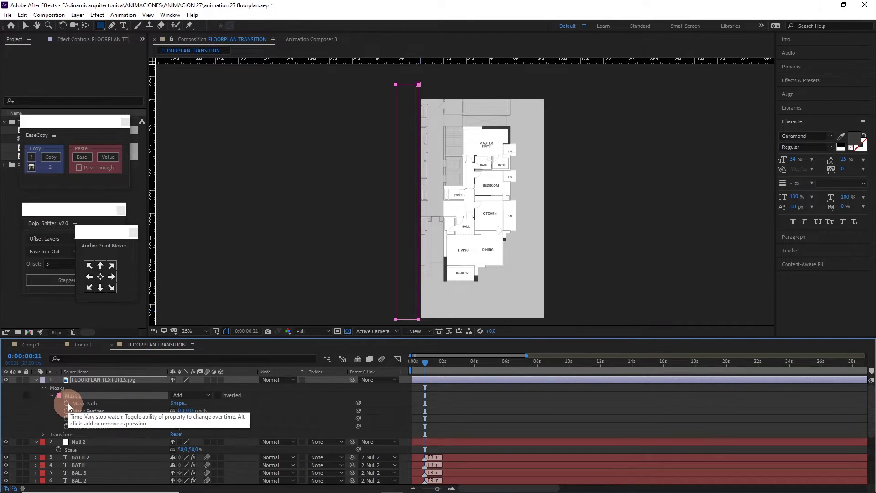
click(66, 403)
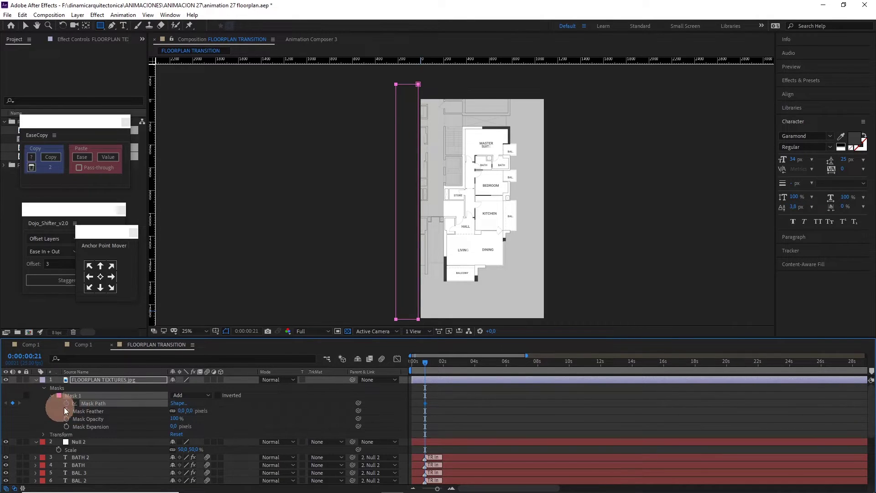
click(484, 428)
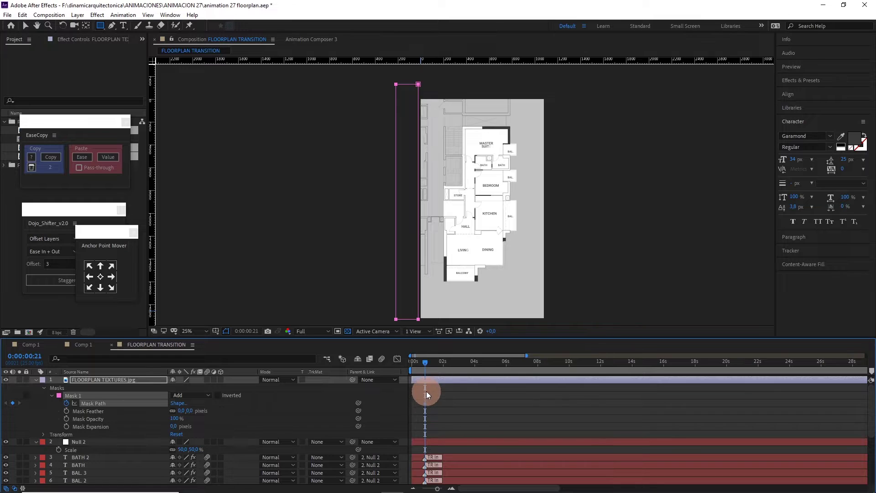
- At 0:00:04:23, stretch the mask's right edge beyond the image's right side so it covers the whole textured plan
drag(426, 365, 491, 364)
click(25, 25)
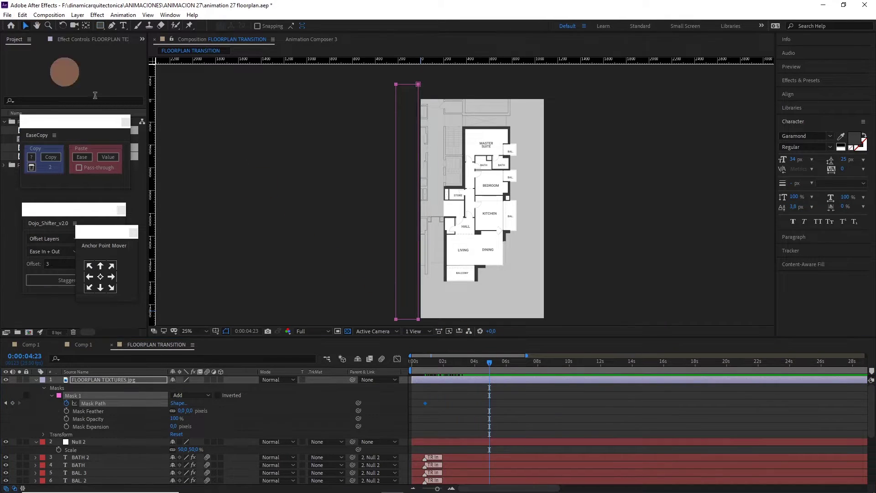
double_click(418, 85)
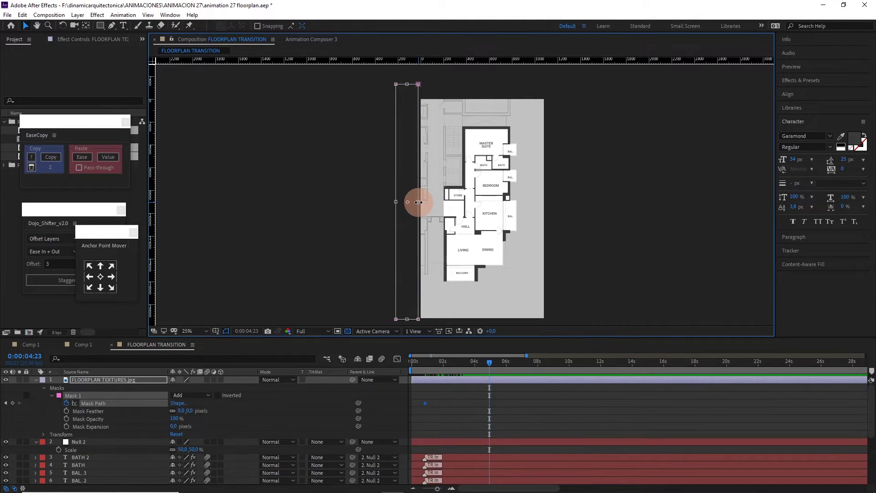
drag(418, 202, 549, 204)
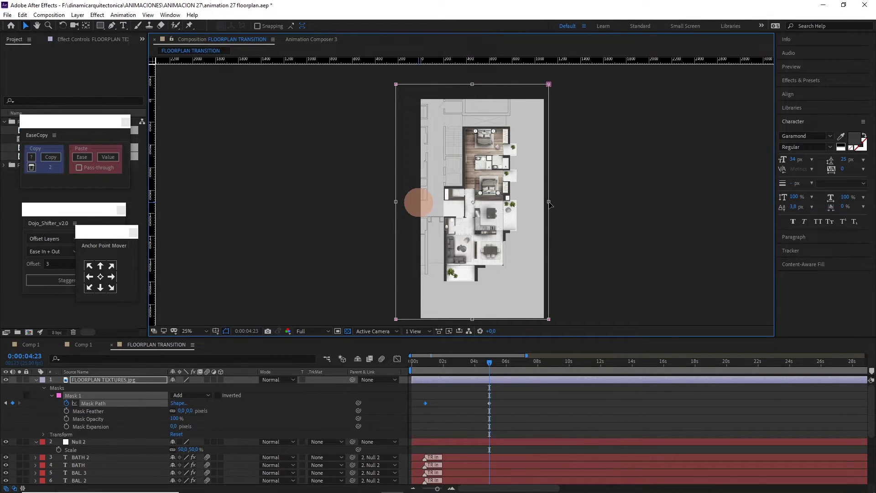
- Preview the texture reveal from the start and move the first Mask Path keyframe to 0:00:01:18
click(502, 356)
drag(491, 365, 413, 360)
key(space)
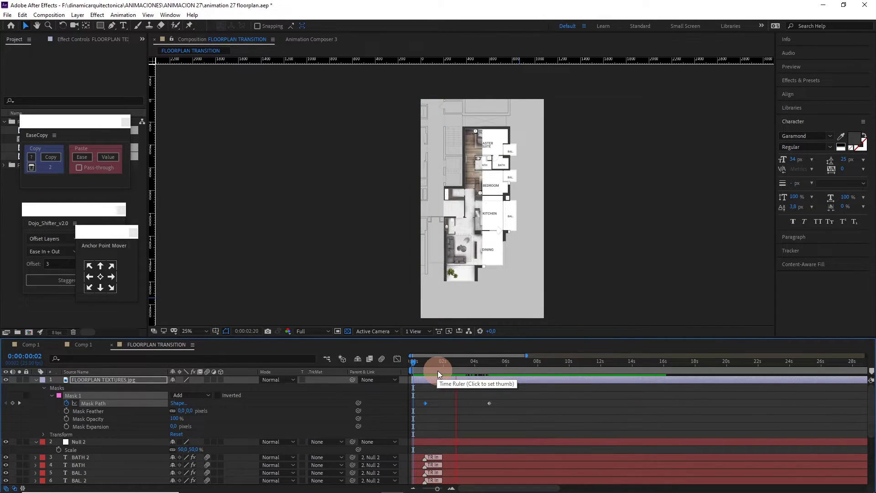
key(space)
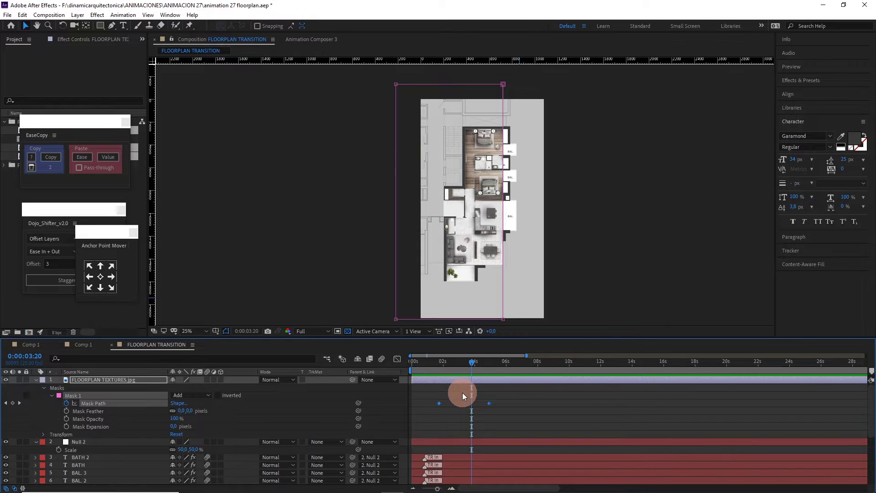
- With no layer selected, draw a full-height vertical Pen tool line to the right of the floor plan
click(461, 392)
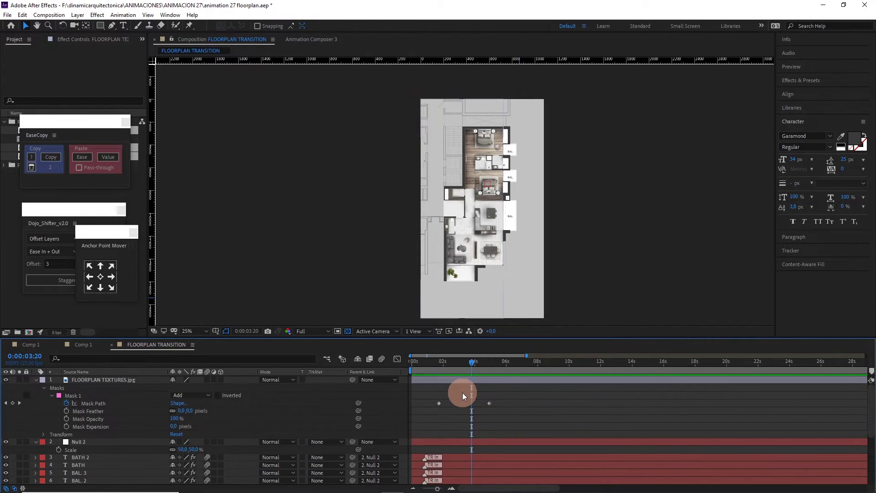
click(112, 24)
drag(525, 256, 549, 256)
click(544, 310)
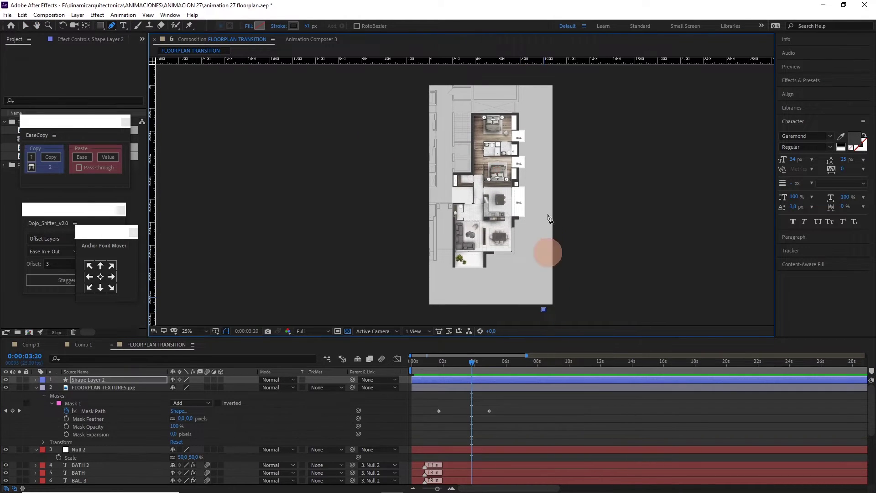
click(543, 81)
drag(543, 131, 533, 164)
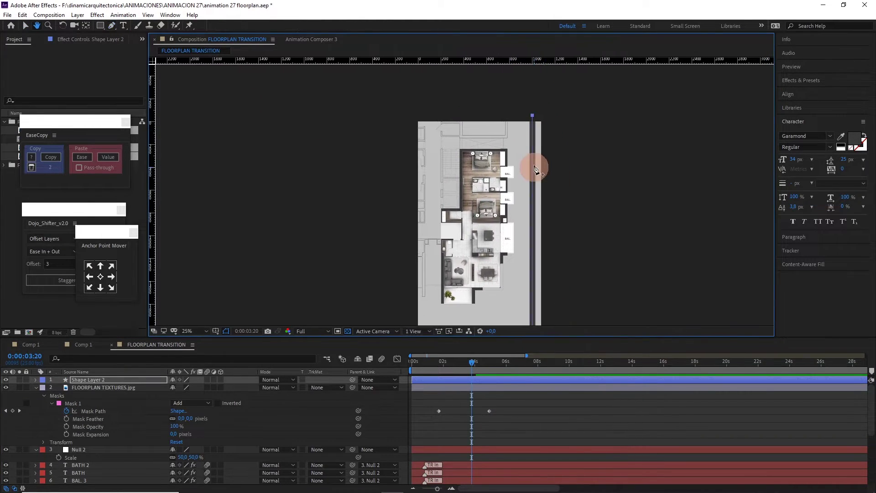
- Set the vertical line's stroke width to 12 px and finish the path
mouse_move(309, 26)
mouse_down()
mouse_move(289, 25)
mouse_move(299, 29)
mouse_up()
drag(493, 221, 493, 200)
click(501, 396)
key(v)
- Add a Position keyframe to Shape Layer 2 at 0:00:01:18, aligned with the first Mask Path keyframe
click(494, 380)
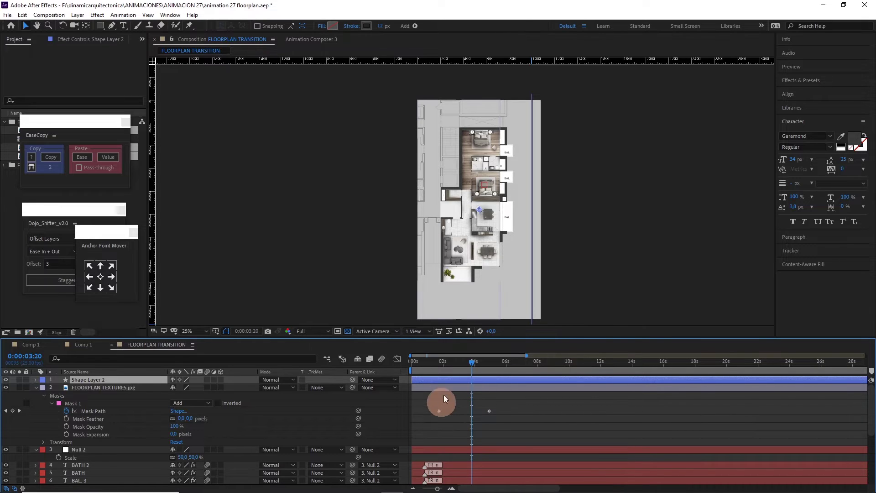
drag(470, 362, 445, 362)
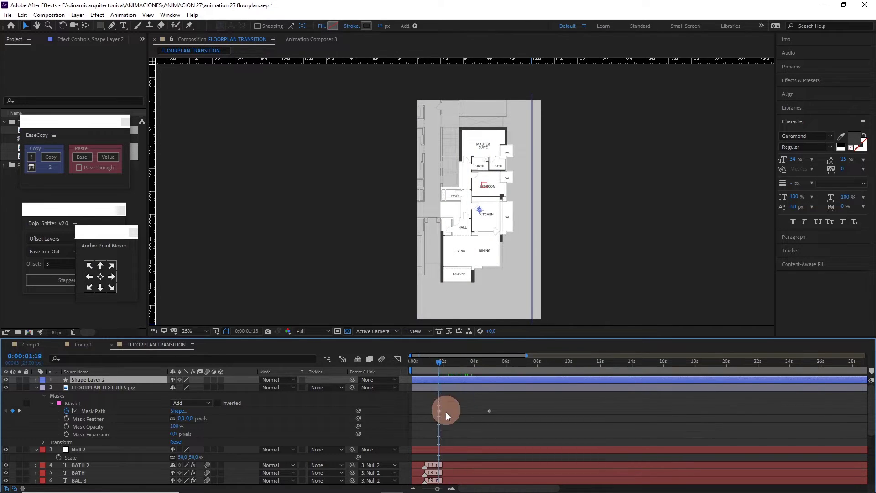
click(448, 381)
key(alt+shift+p)
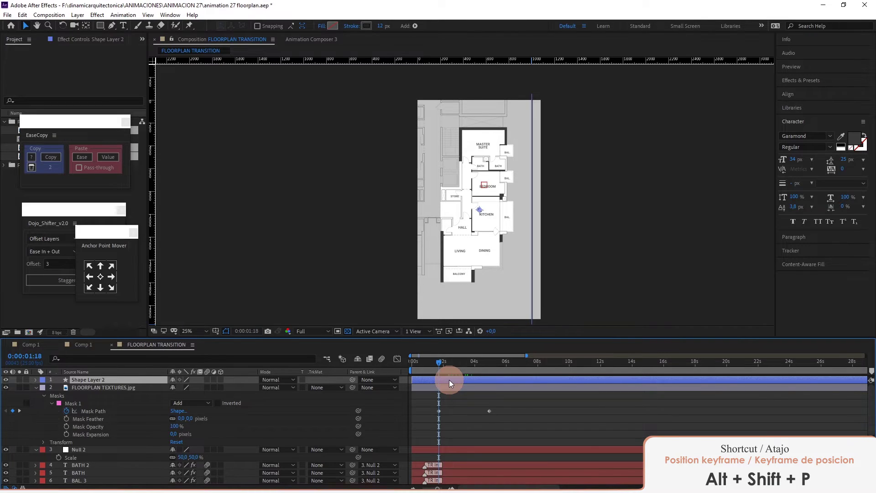
- Add a Position keyframe to the vertical line layer at 0:00:01:18 and move it just outside the plan's left edge, at -504, 960
key(alt+shift+p)
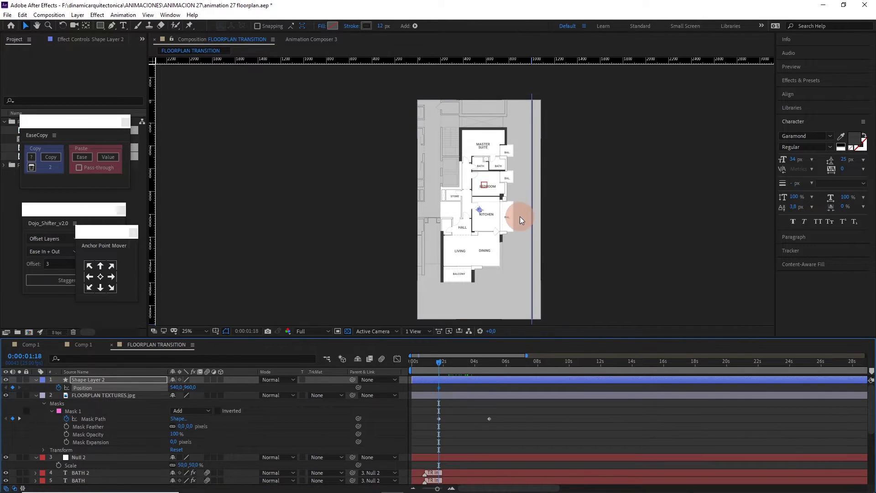
drag(480, 211, 359, 217)
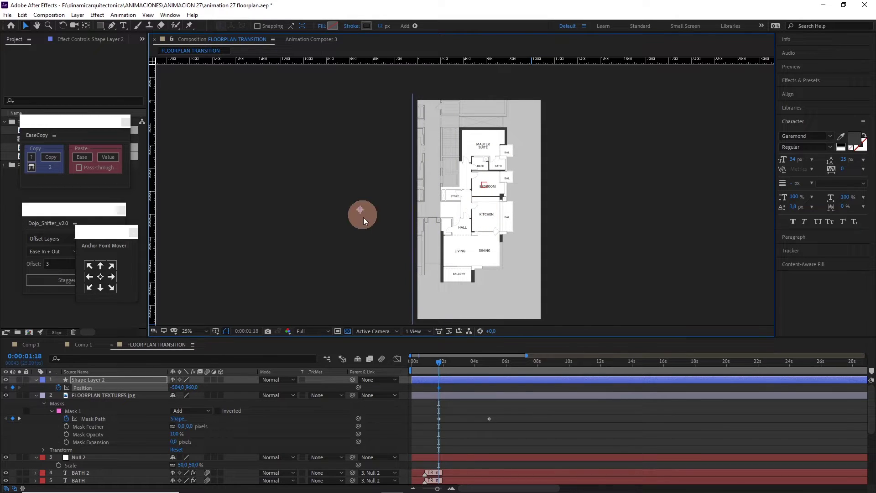
click(469, 395)
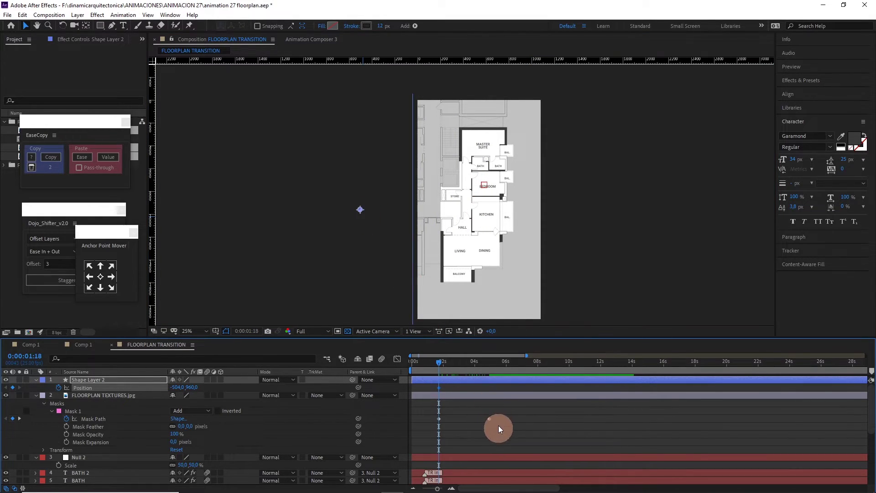
- At 0:00:04:23, move the vertical line just beyond the plan's right edge, setting its Position keyframe to 656, 960
drag(455, 370, 489, 364)
drag(360, 211, 493, 214)
click(502, 366)
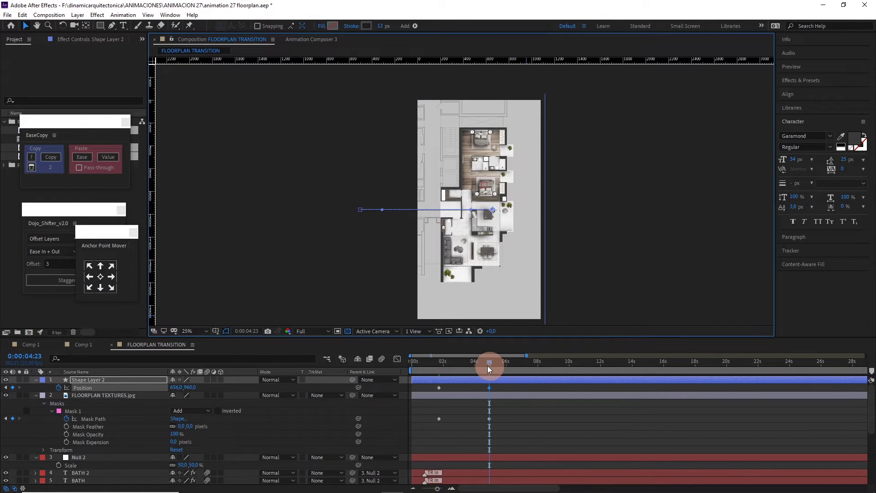
- Preview the line sweep from 0:00:01:18 and check its alignment with the texture reveal up to about 0:00:04:08
drag(487, 367, 440, 362)
click(485, 392)
key(space)
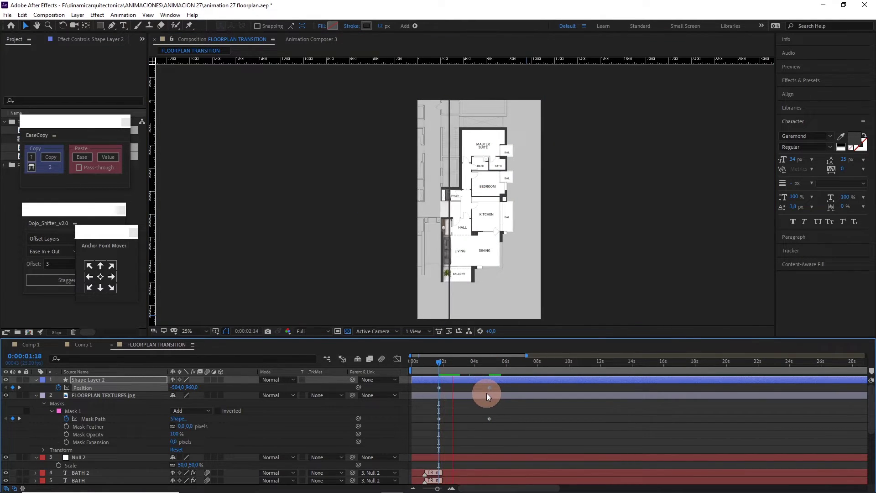
key(space)
drag(478, 362, 463, 362)
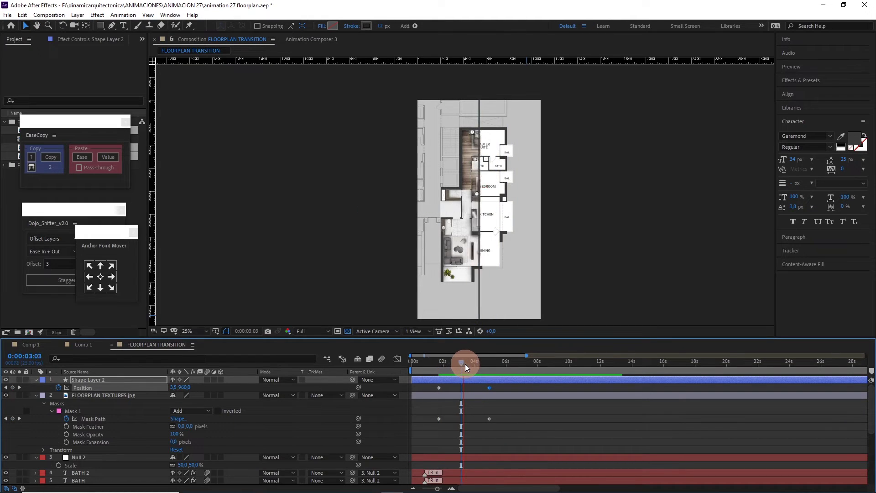
drag(464, 364, 497, 381)
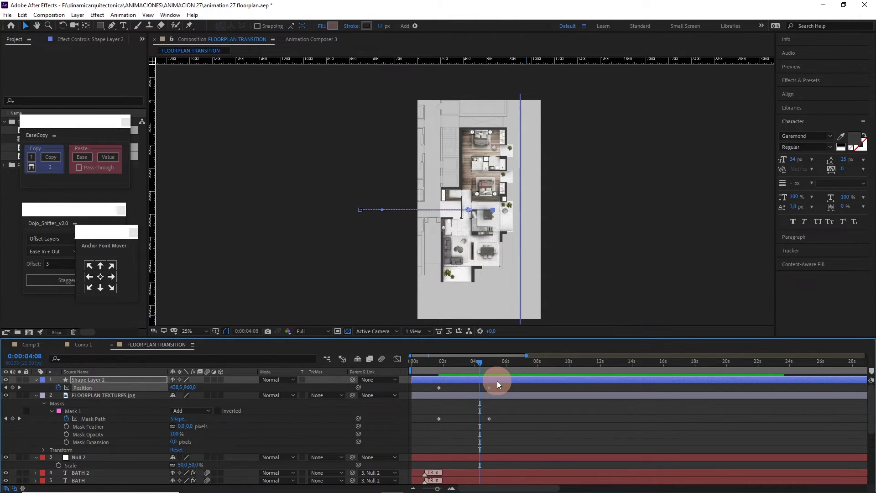
click(563, 396)
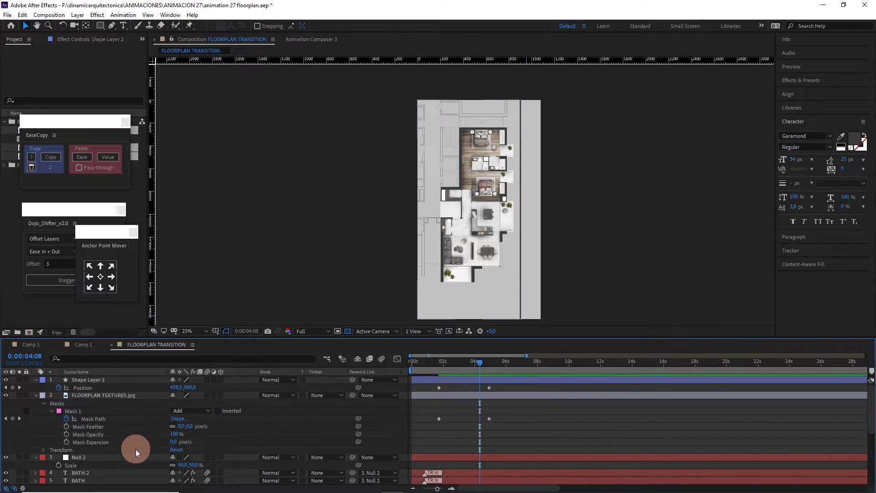
- Delete the Null 2 layer and create a new null object in the FLOORPLAN TRANSITION composition
click(105, 456)
key(Delete)
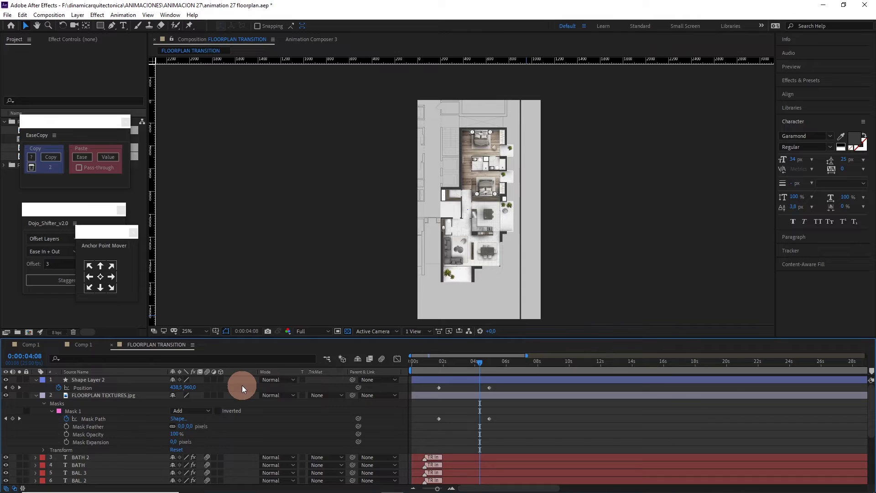
right_click(236, 382)
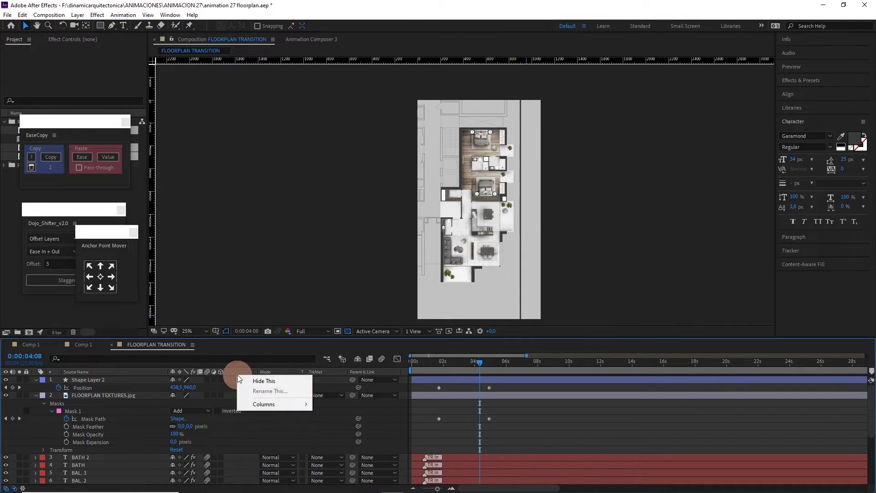
right_click(237, 381)
mouse_move(258, 384)
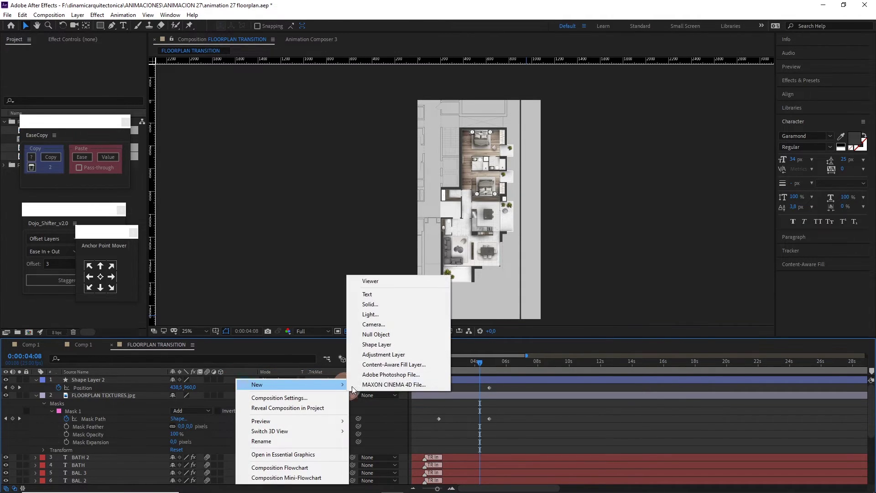
click(352, 335)
- Parent all layers from Shape Layer 2 through FLOORPLAN.jpg to the Null 3 layer
click(134, 388)
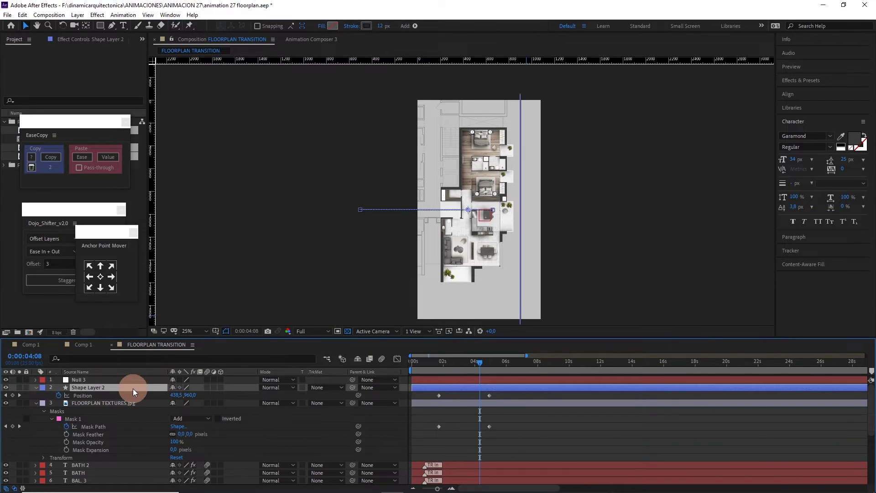
scroll(135, 391, down, 5)
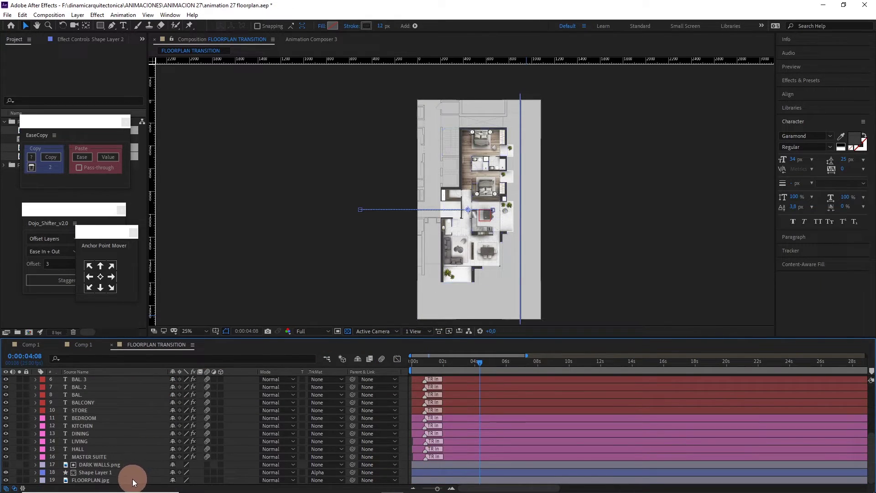
shift+click(132, 481)
scroll(127, 414, up, 5)
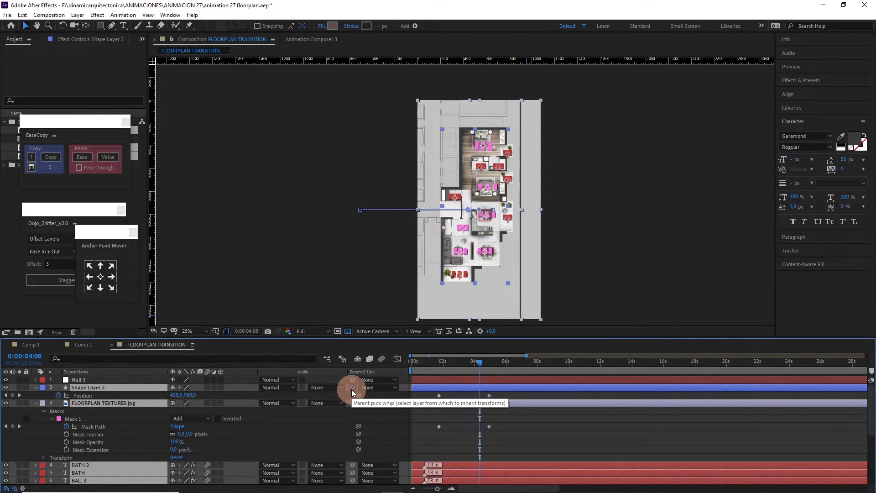
drag(352, 392, 109, 382)
- Add a Scale keyframe to Null 3 at 0:00:00:00 and set its scale to 105.4% at 0:00:05:22
click(107, 380)
click(479, 365)
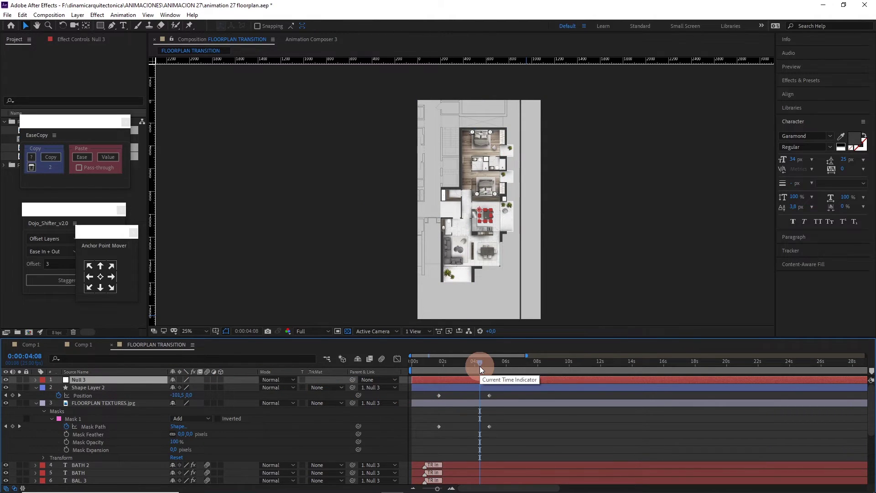
drag(480, 366, 405, 370)
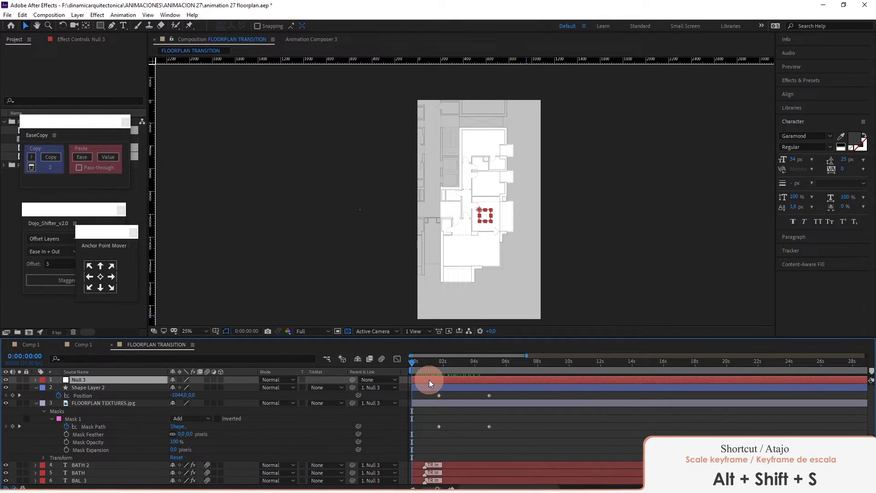
key(alt+shift+s)
drag(418, 363, 504, 364)
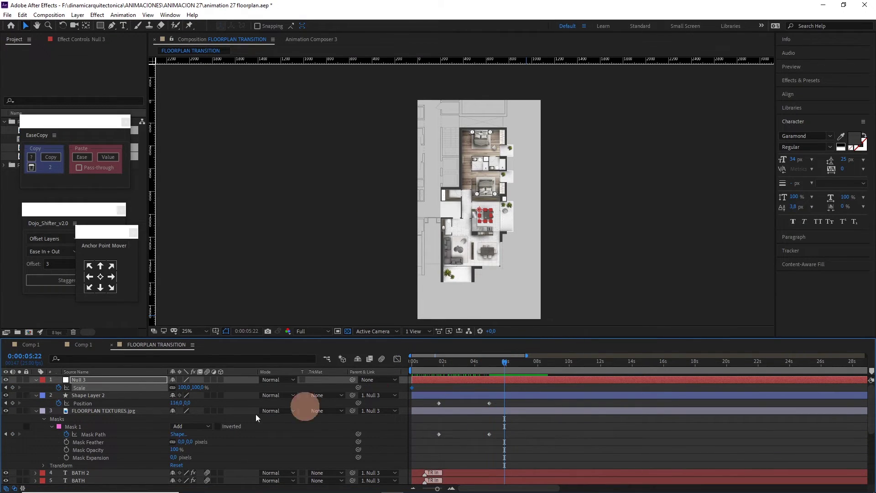
drag(201, 387, 228, 390)
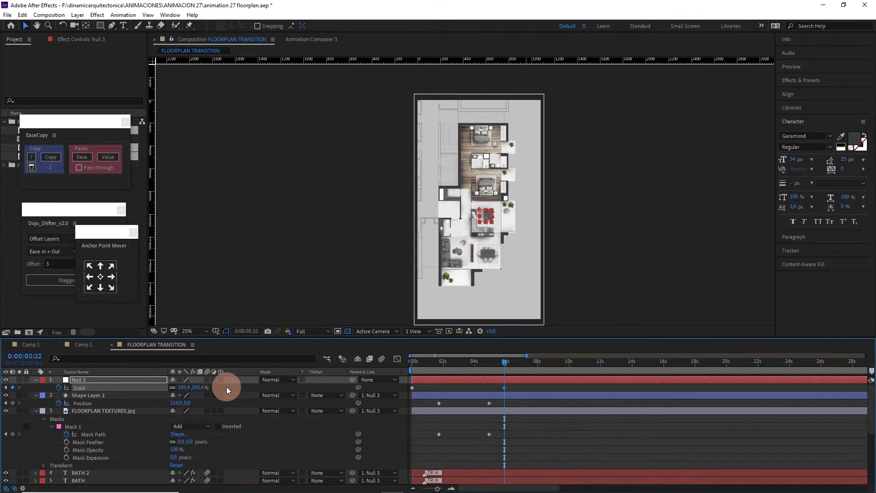
- Preview the complete floor plan animation from the start and scrub back to 0:00:04:07
key(space)
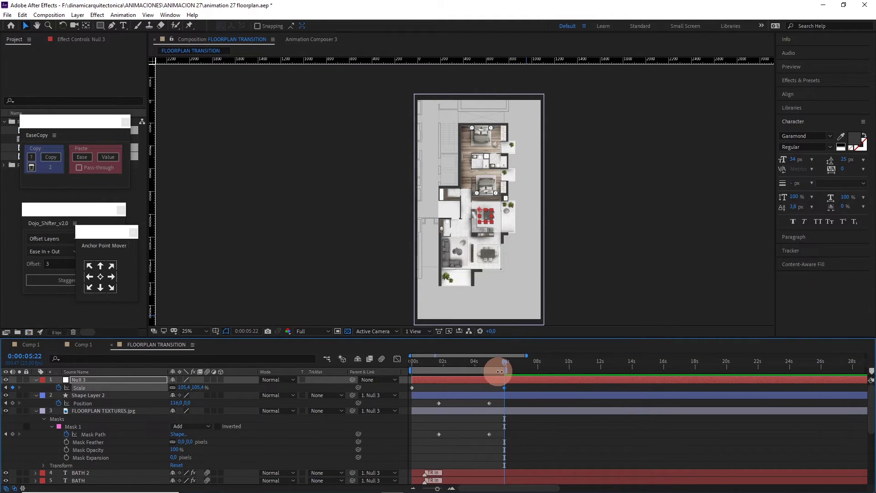
drag(505, 364, 399, 365)
click(481, 405)
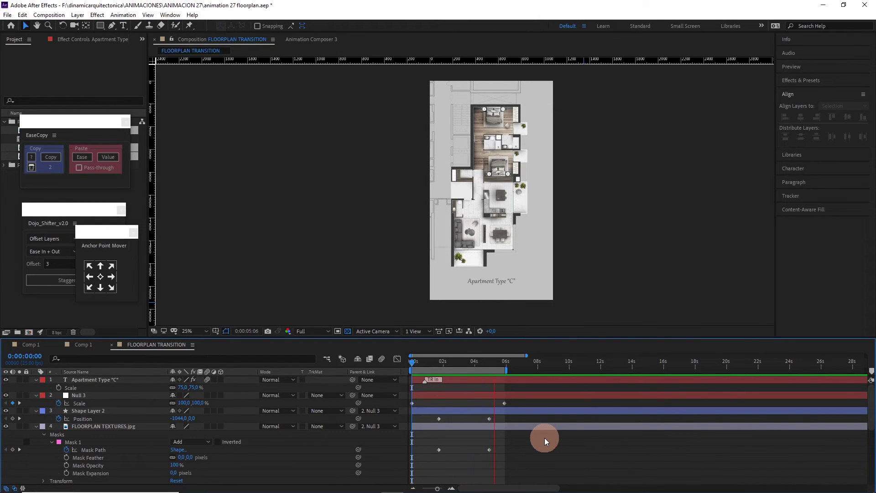
key(space)
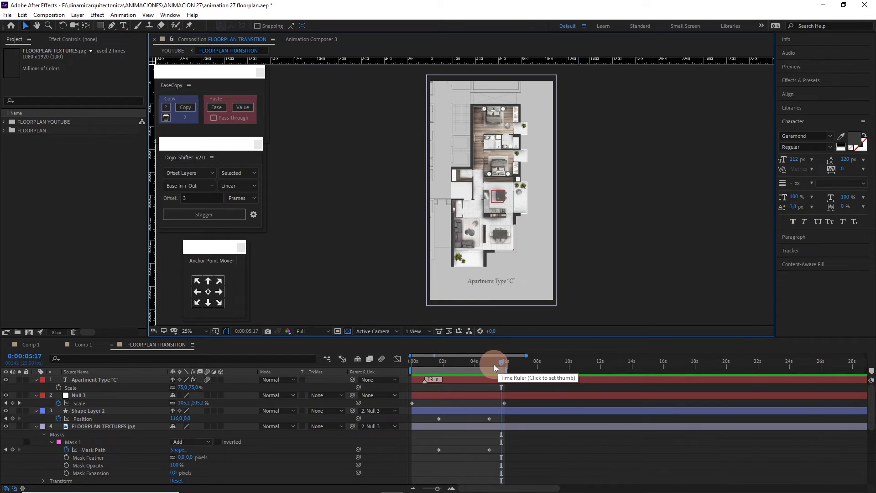
drag(500, 365, 479, 365)
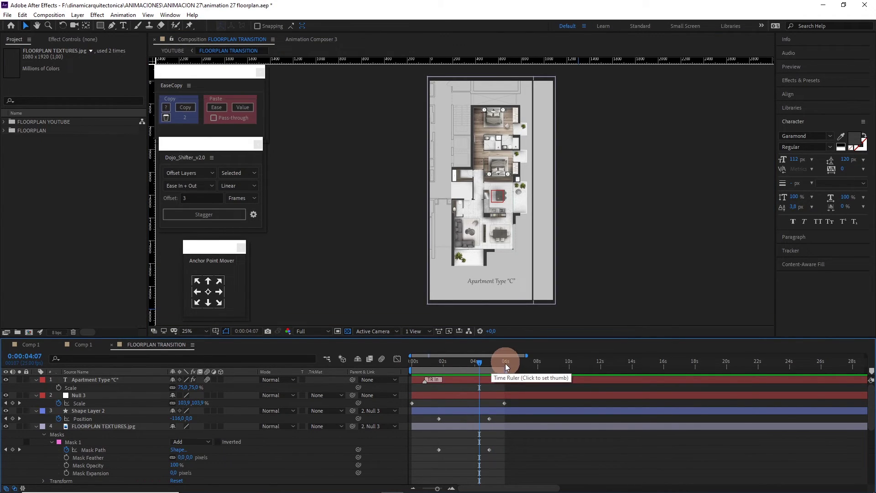
- Send the composition to the Adobe Media Encoder queue and keep H.264 as the output format
click(59, 15)
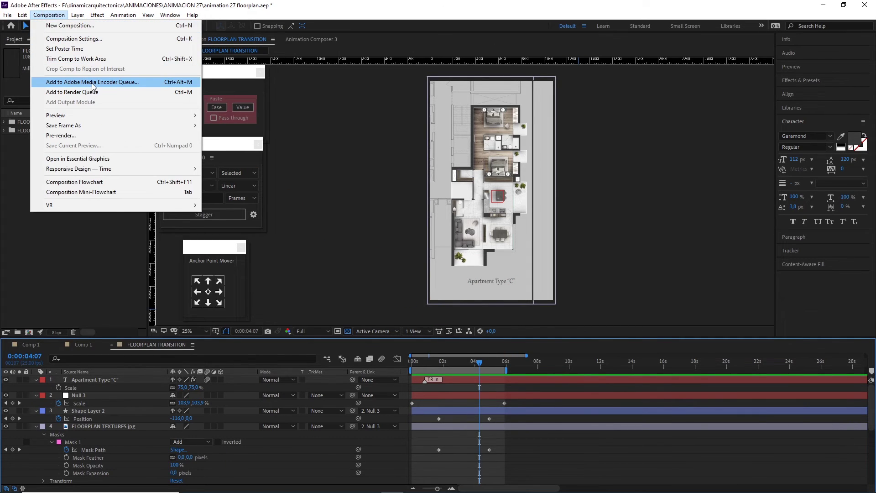
click(137, 83)
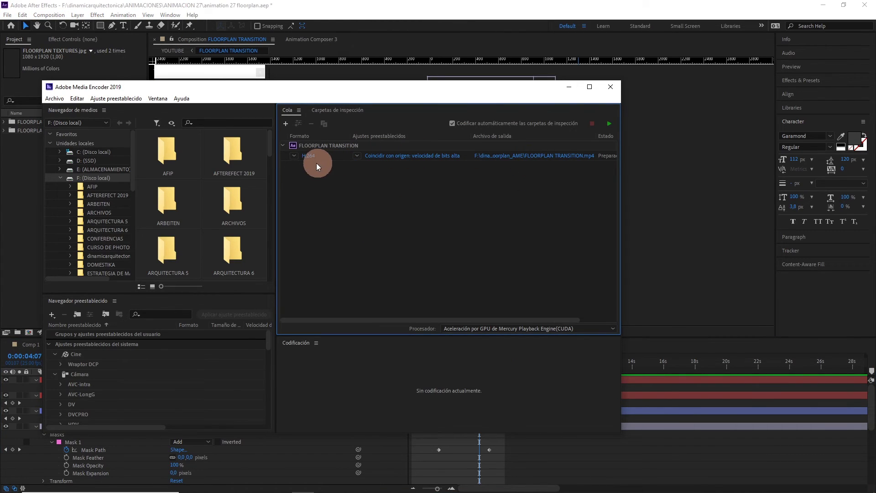
click(293, 156)
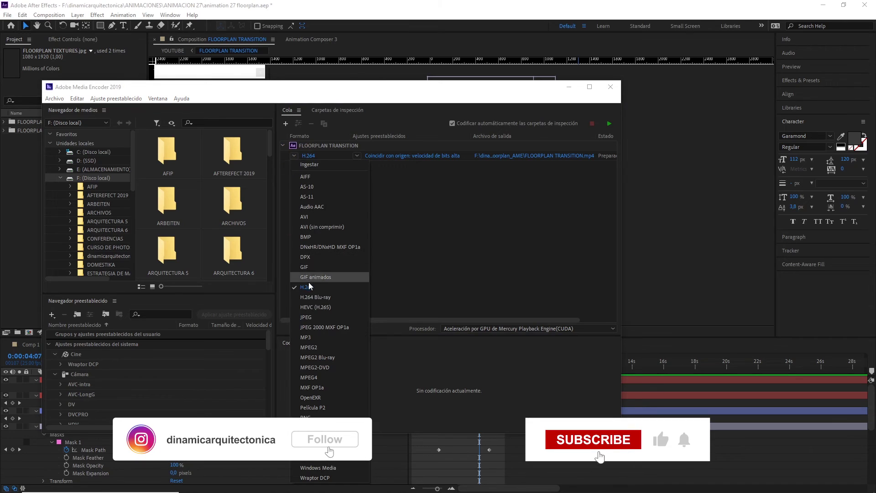
click(294, 157)
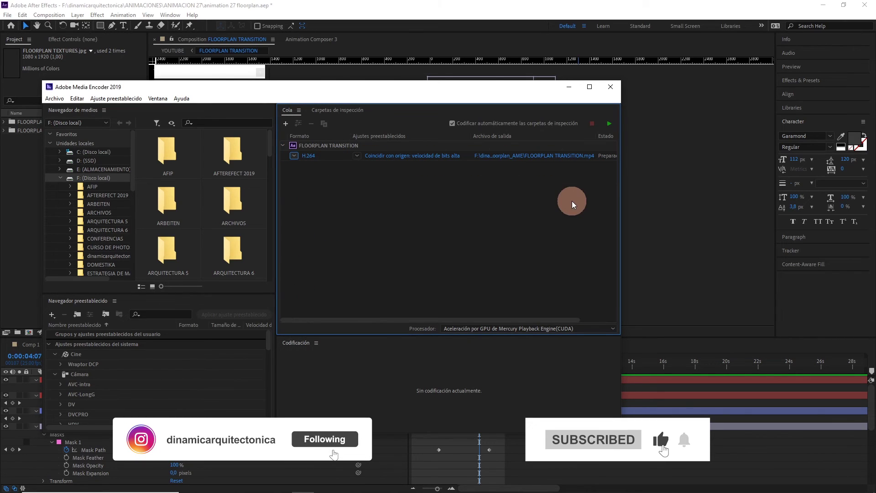
- Set the output to FLOORPLAN TRANSITION.mp4 in the 01 - FLOORPLAN TRANSITION folder and start encoding the queue
click(565, 156)
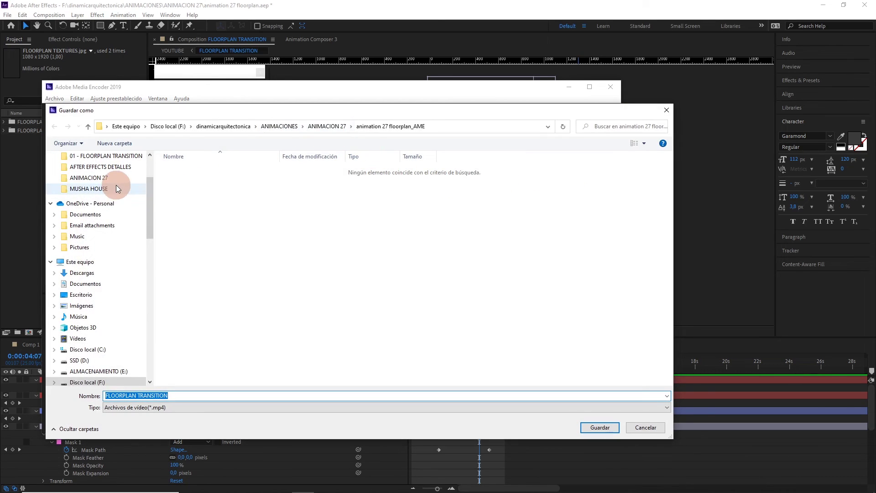
click(105, 156)
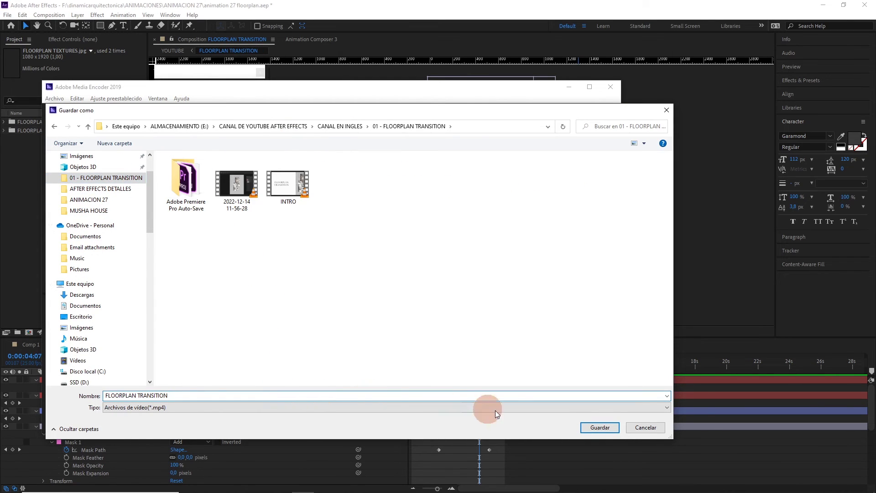
click(595, 427)
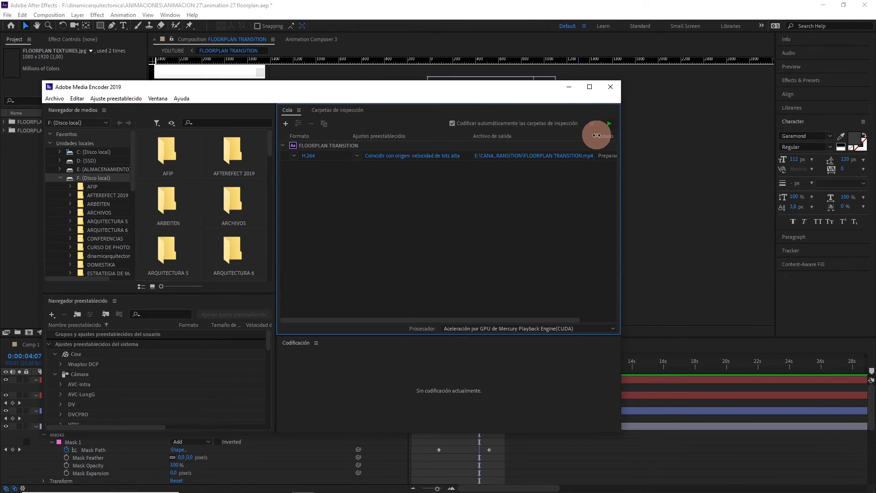
click(607, 126)
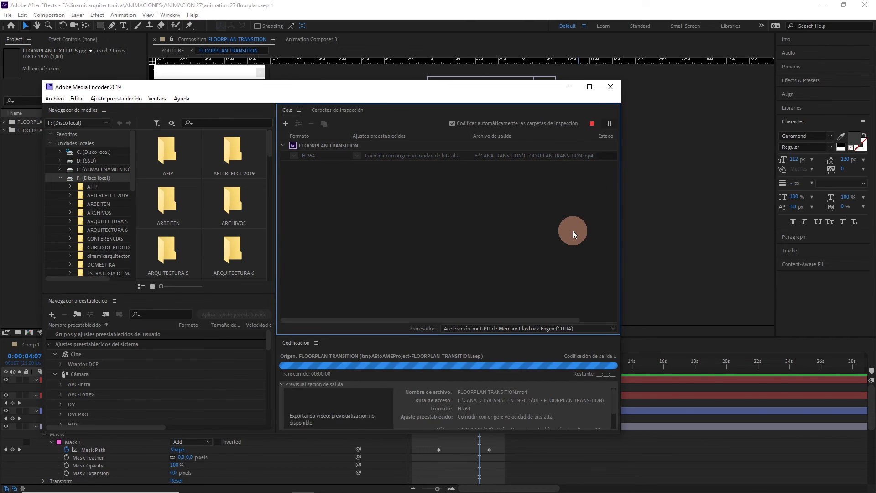